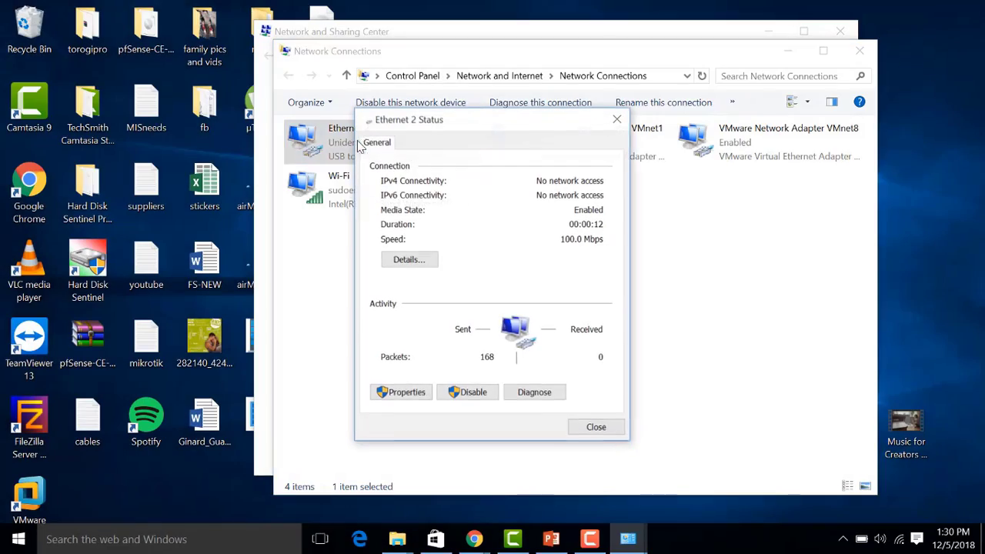
- Give Ethernet 2 static IPv4 192.168.1.10, mask 255.255.255.0, and close its status windows
click(408, 259)
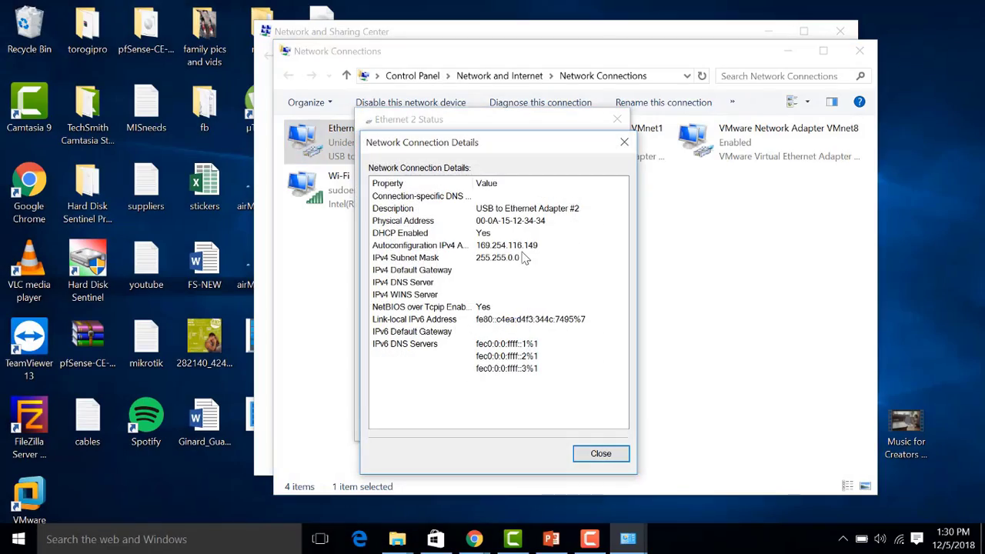
click(608, 457)
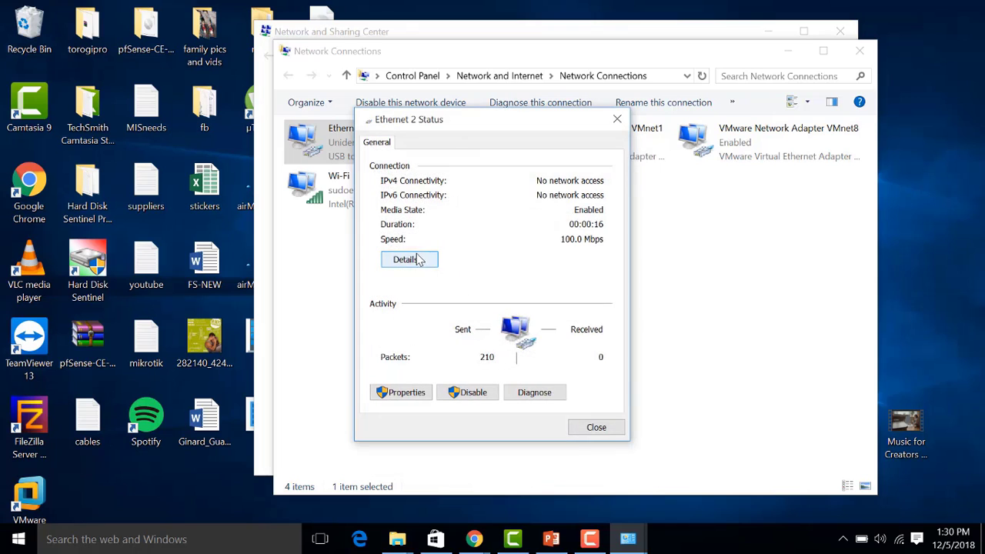
click(406, 392)
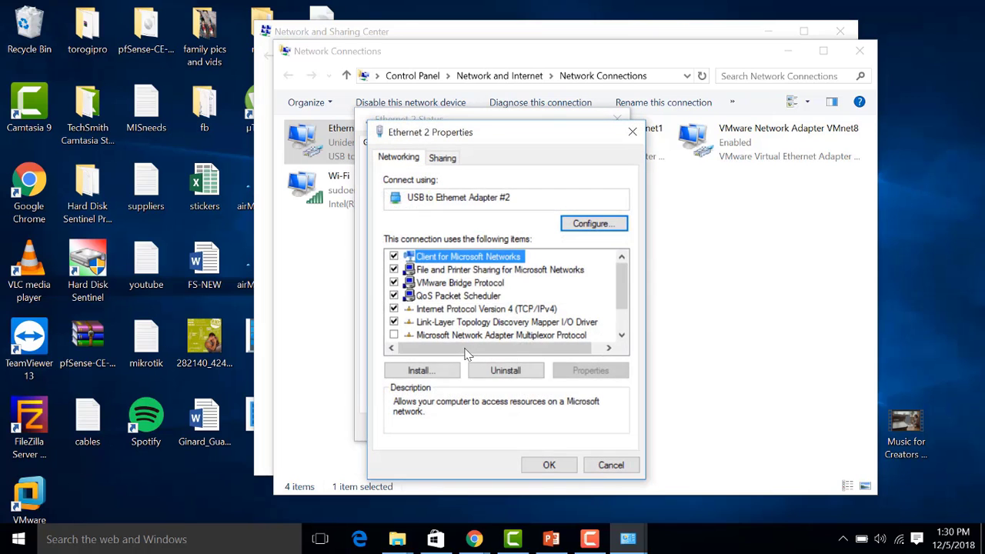
key(alt+r)
key(alt+s)
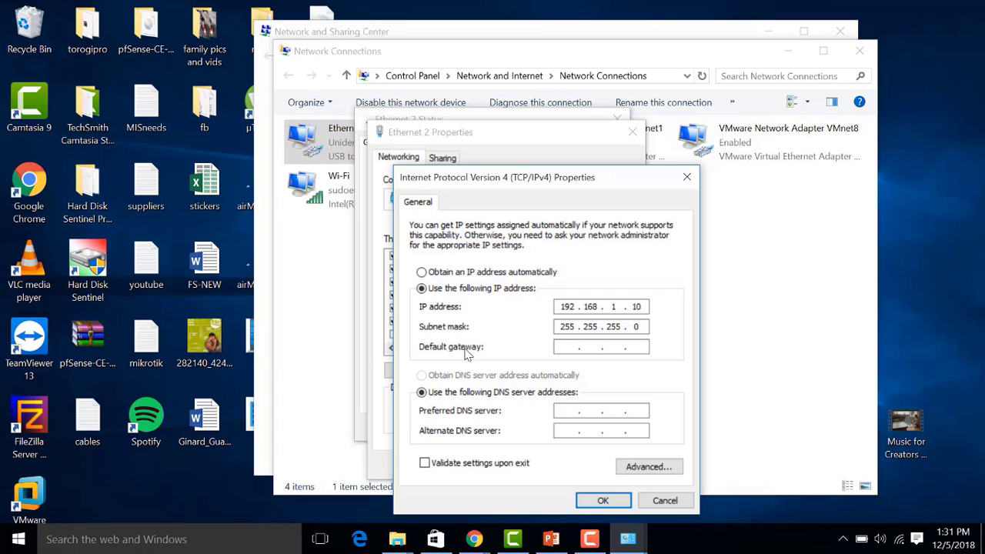
click(603, 500)
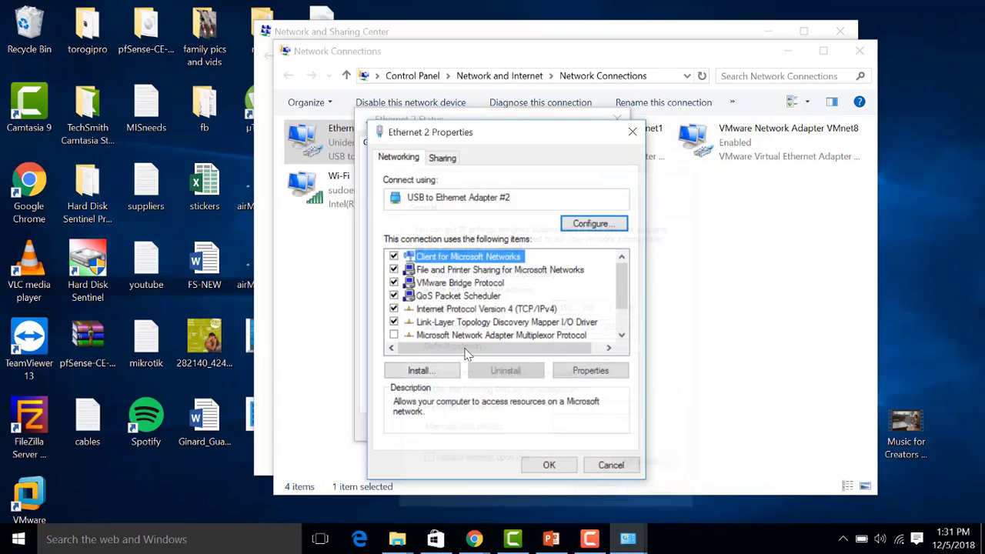
click(543, 457)
click(590, 429)
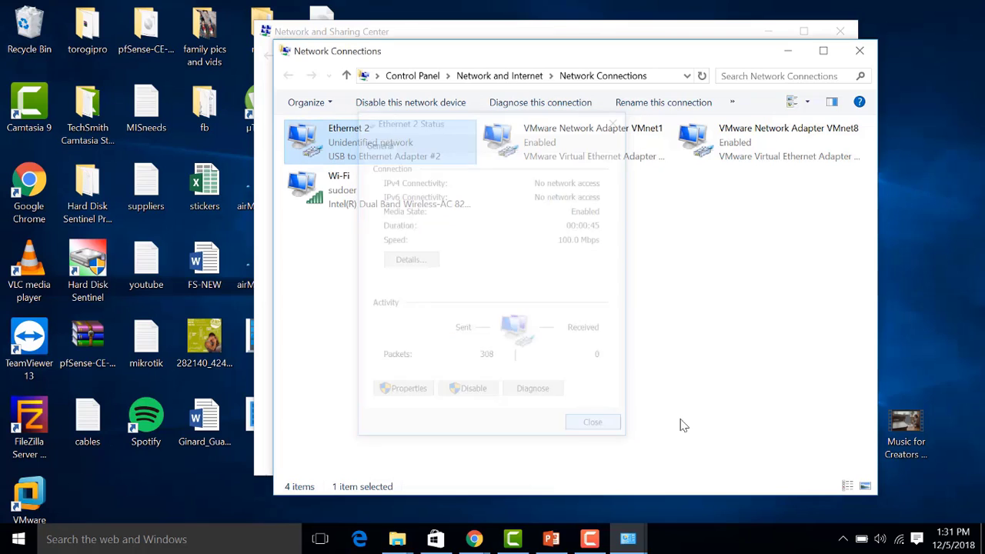
- Browse to 192.168.1.20 and get past the certificate warning to the login page
click(475, 539)
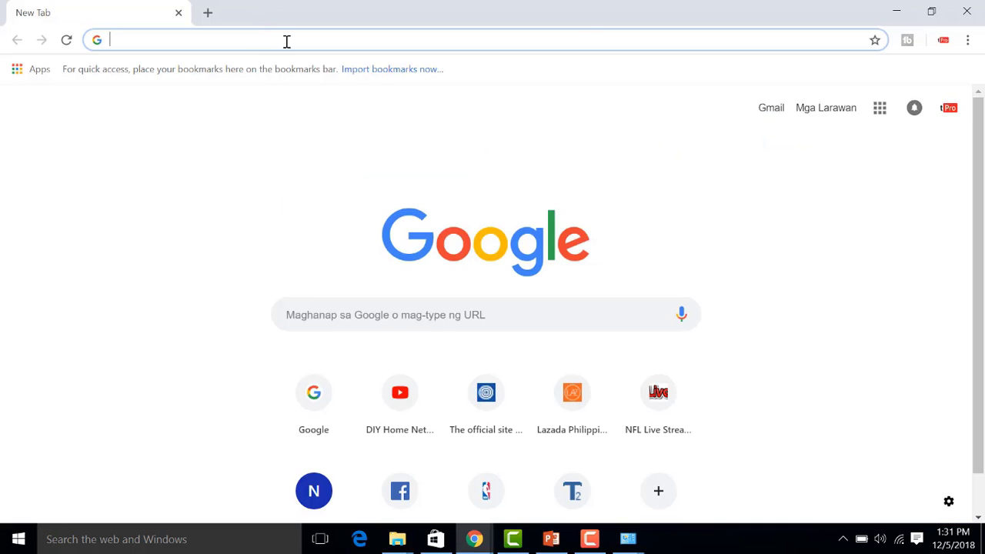
text(192.168)
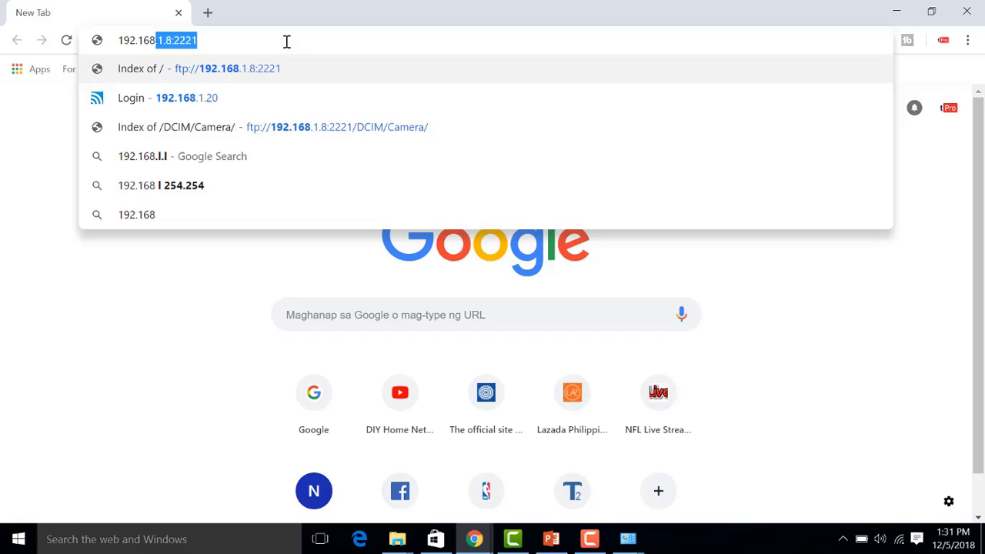
text(.1.2)
key(Return)
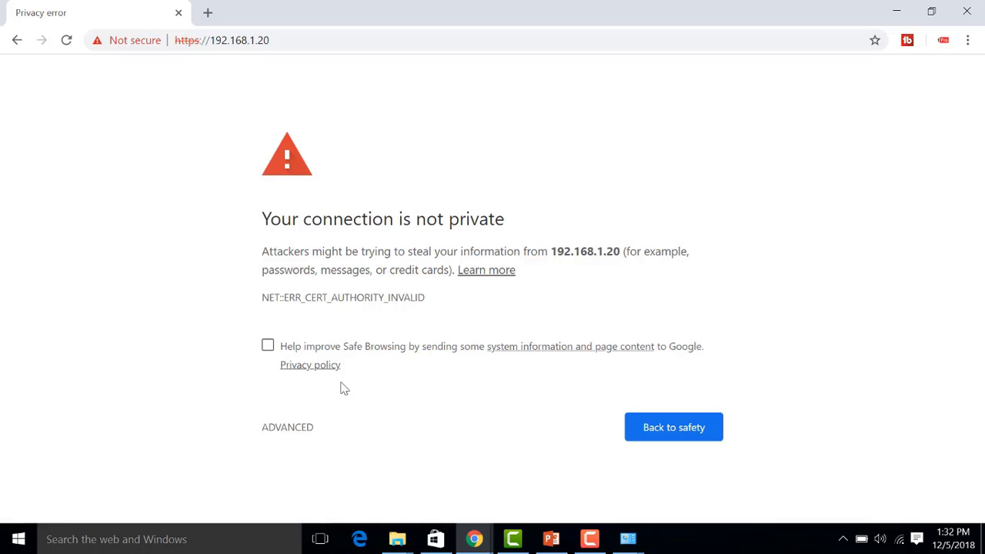
click(285, 427)
scroll(352, 503, down, 1)
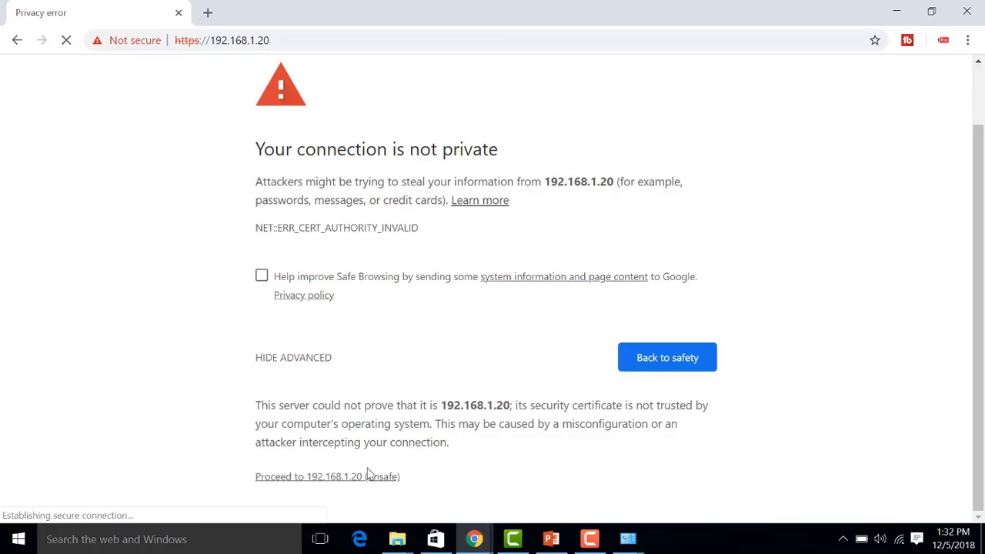
click(367, 206)
- Enter the login credentials, choose Philippines as the country, and sign in
text(ubnt)
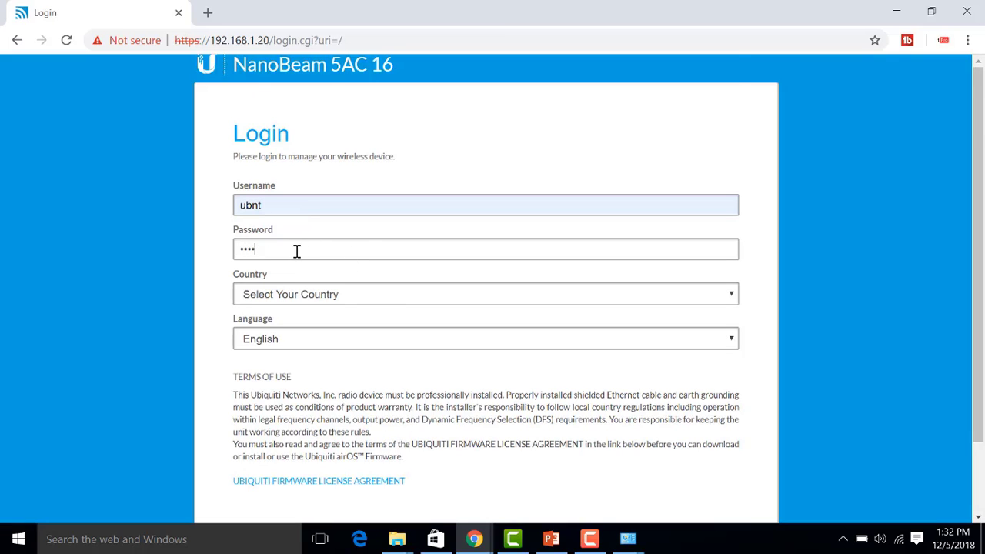
click(368, 296)
text(ph)
key(Return)
scroll(247, 461, down, 1)
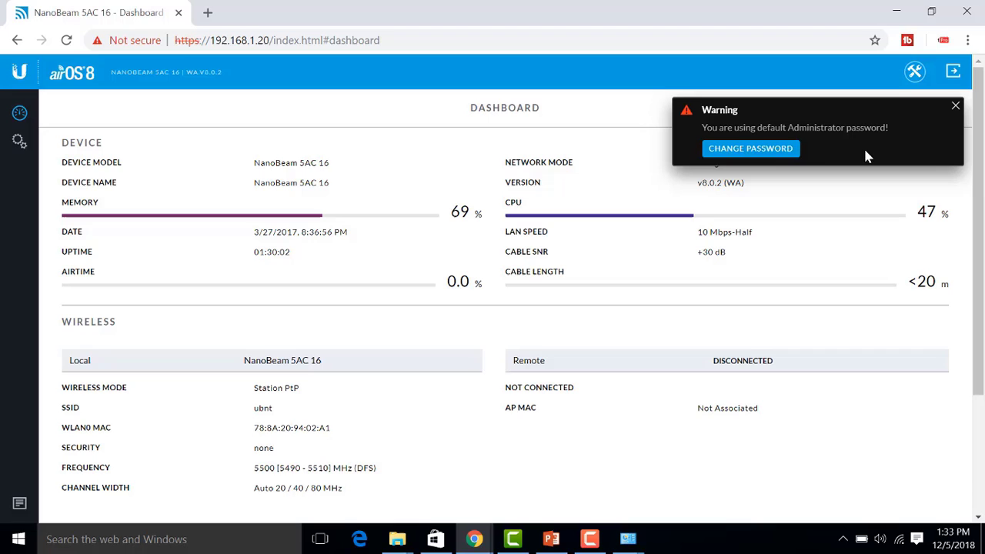
- Enter the current administrator password and the new password twice, then apply the change
click(766, 154)
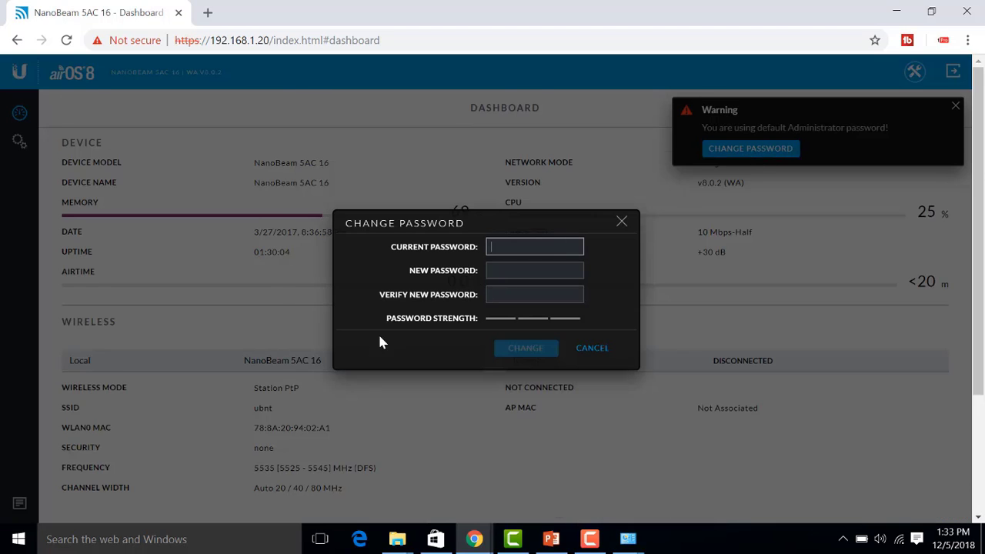
scroll(548, 229, down, 2)
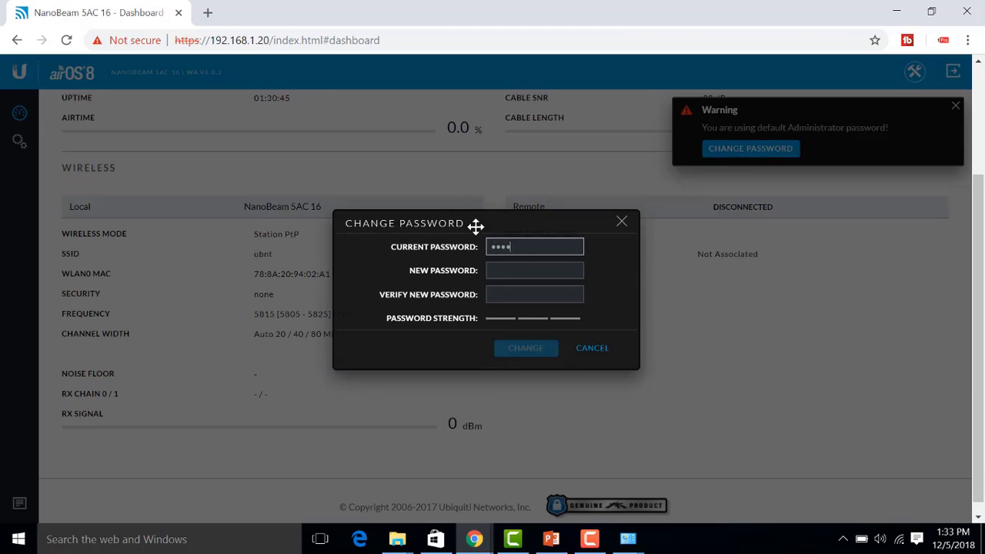
click(533, 270)
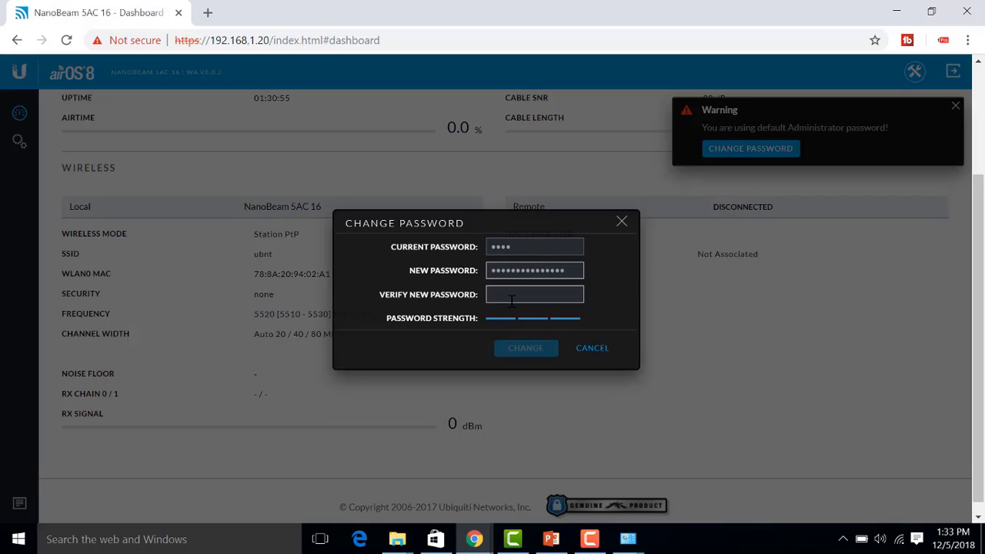
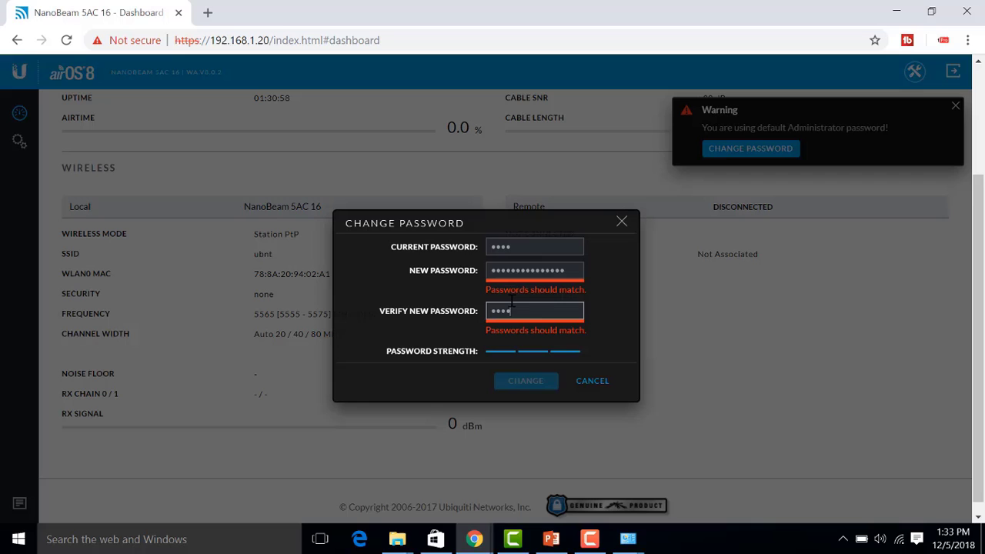
click(526, 347)
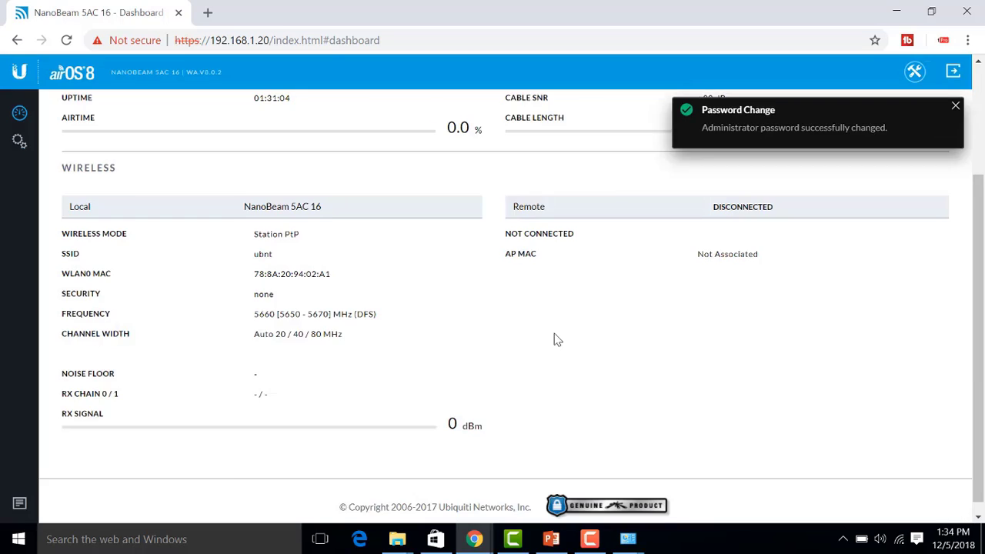
- Keep Station PtP wireless mode and replace the SSID ubnt with torogiproptp
click(409, 198)
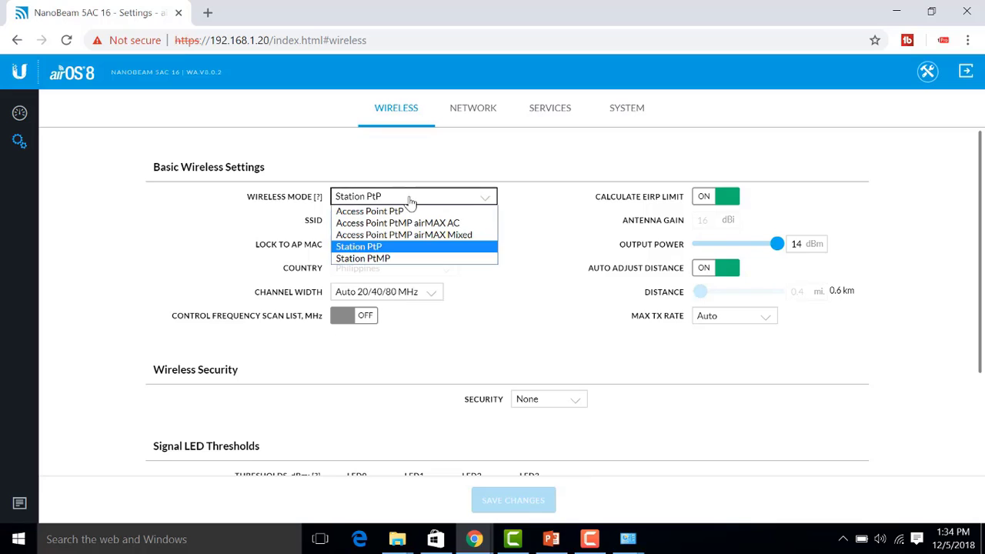
click(400, 251)
drag(396, 222, 231, 206)
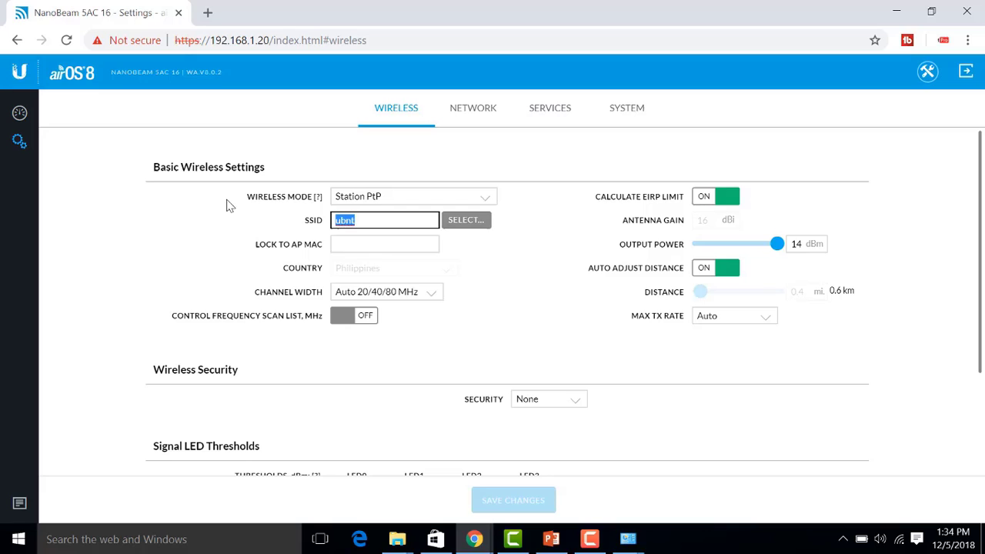
key(BackSpace)
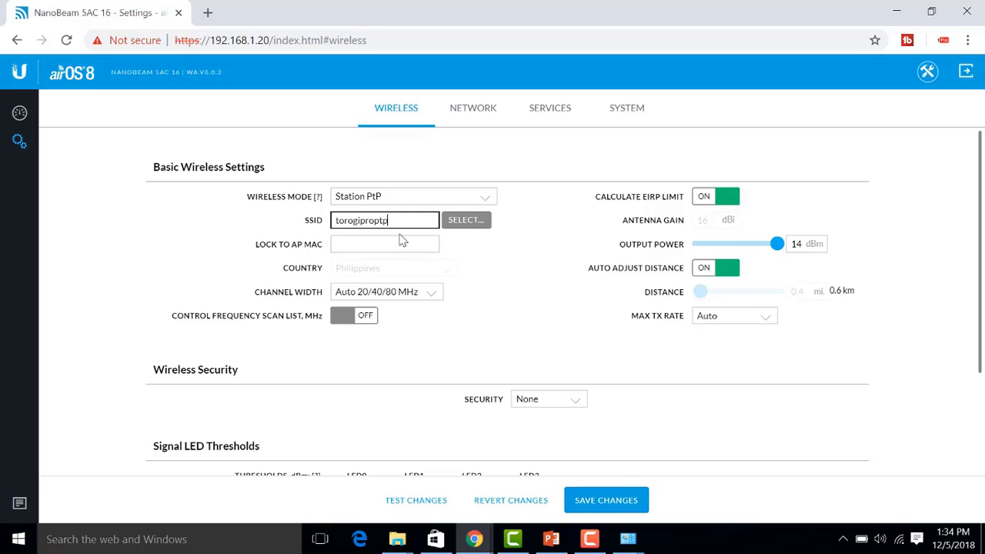
click(398, 243)
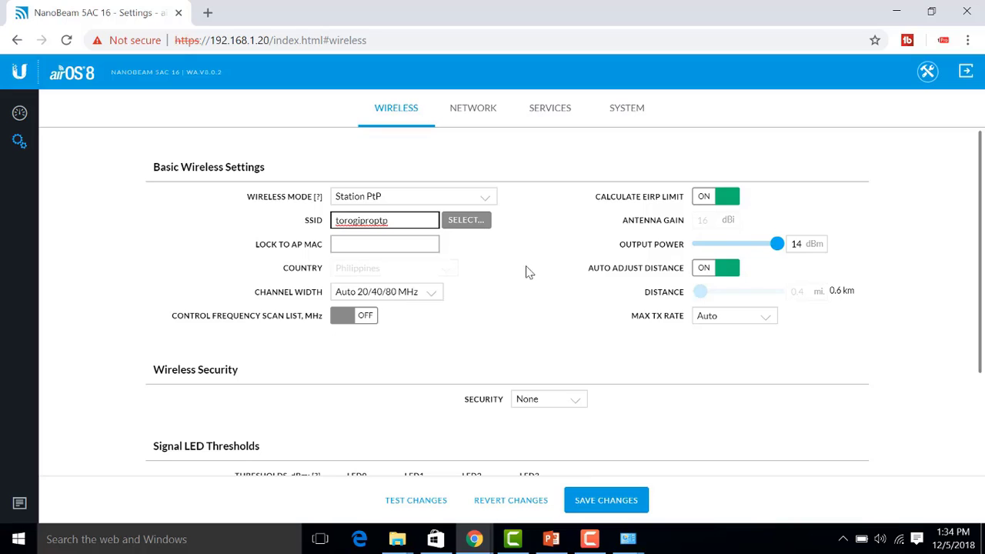
click(359, 244)
click(369, 262)
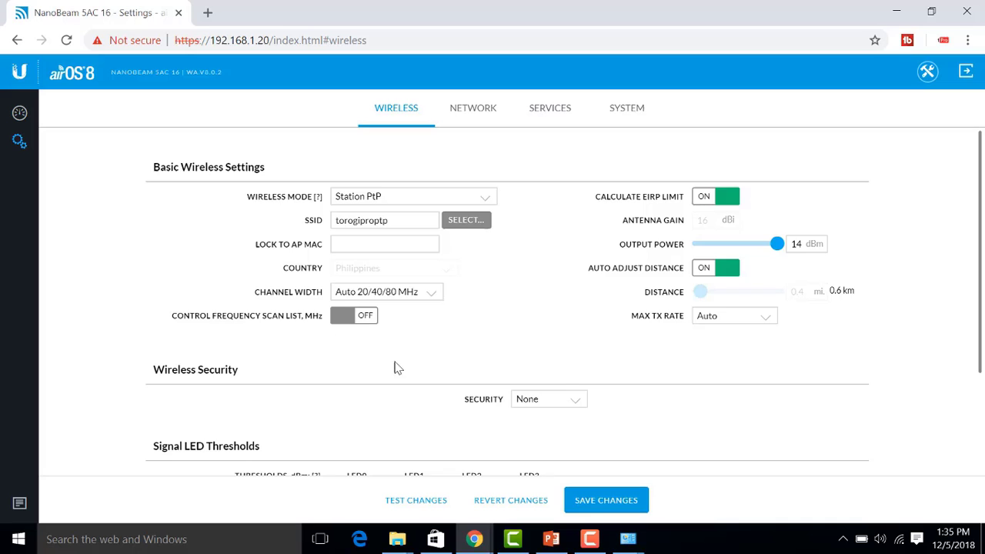
scroll(539, 332, down, 2)
- Set security to WPA2-AES, enter the preshared key, and save the wireless settings
click(530, 260)
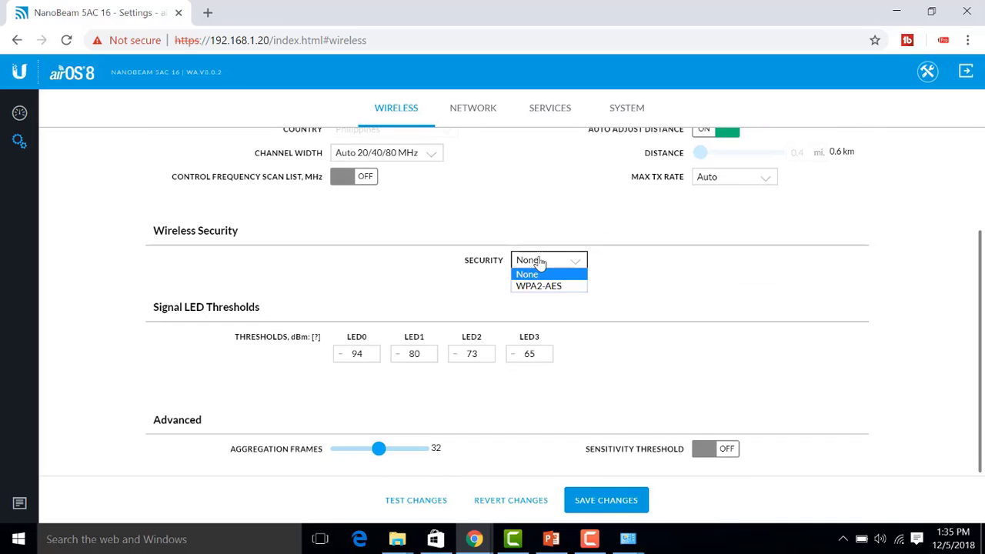
click(563, 290)
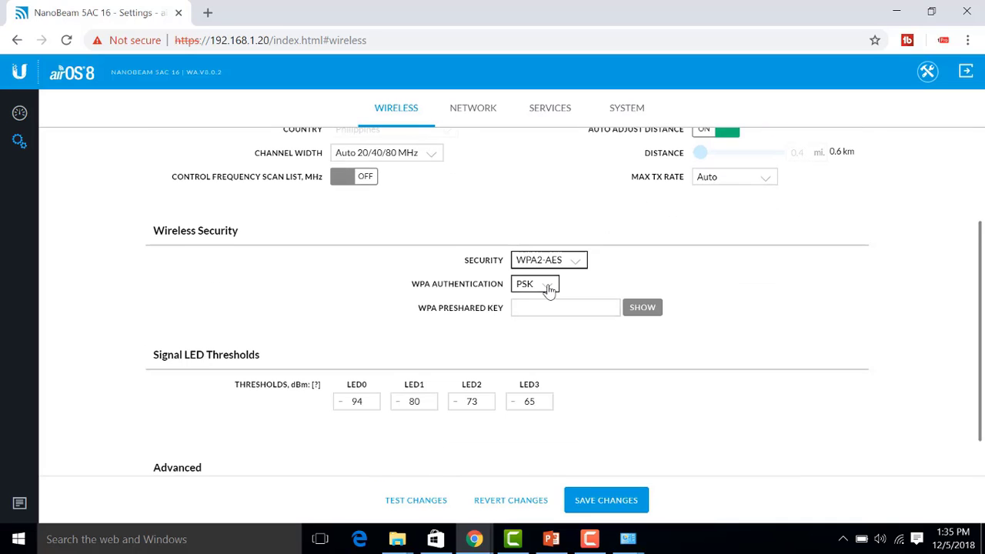
click(549, 308)
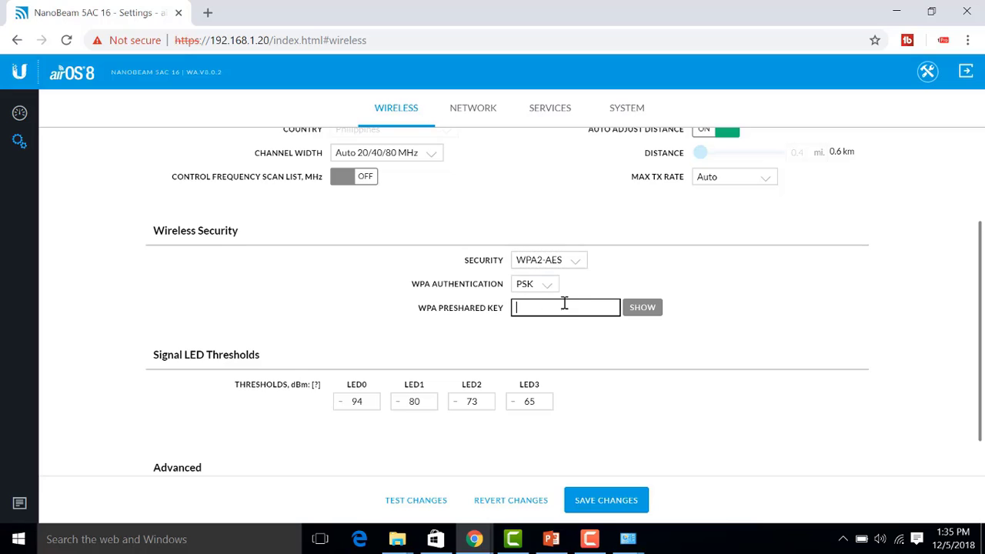
text(aaaa)
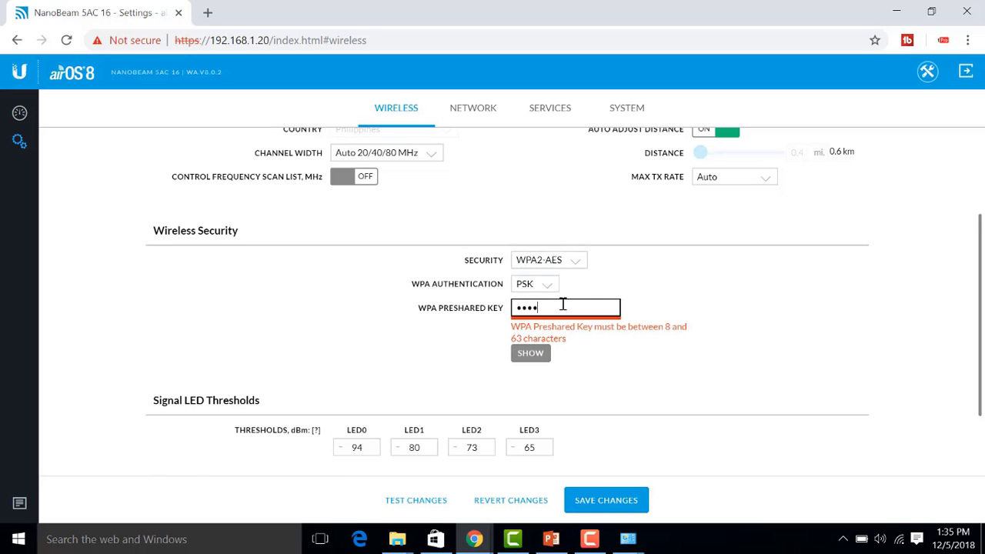
text(aaaa)
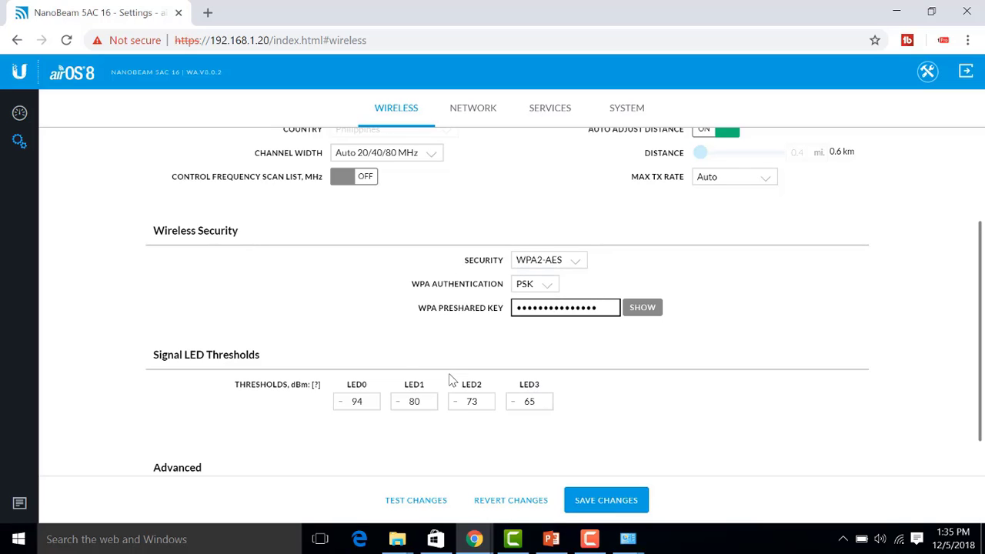
scroll(405, 346, down, 1)
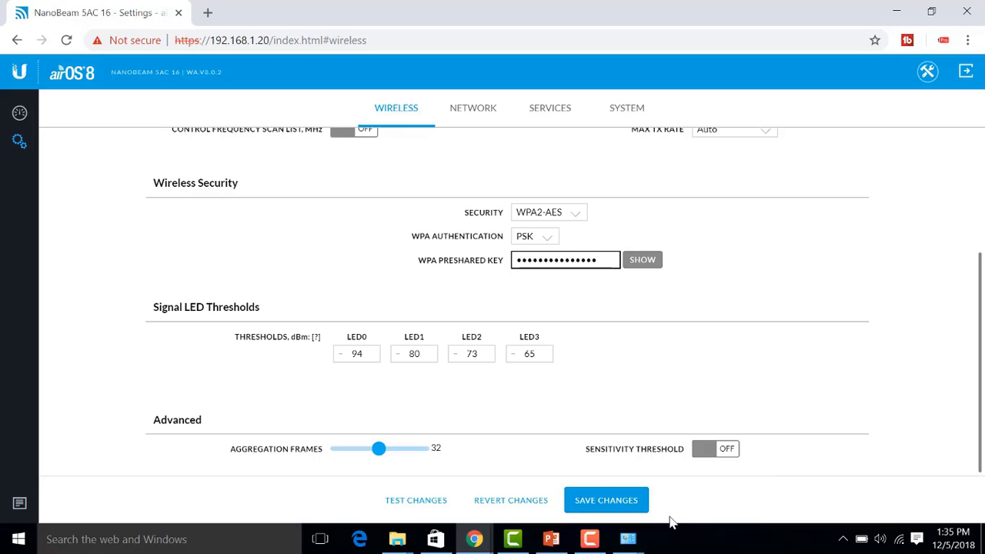
click(606, 501)
click(481, 112)
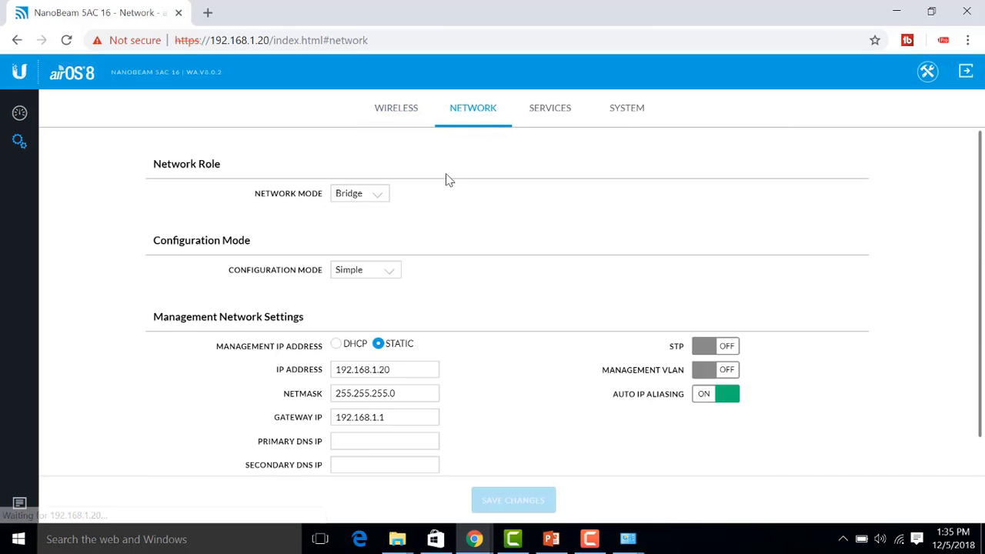
click(379, 194)
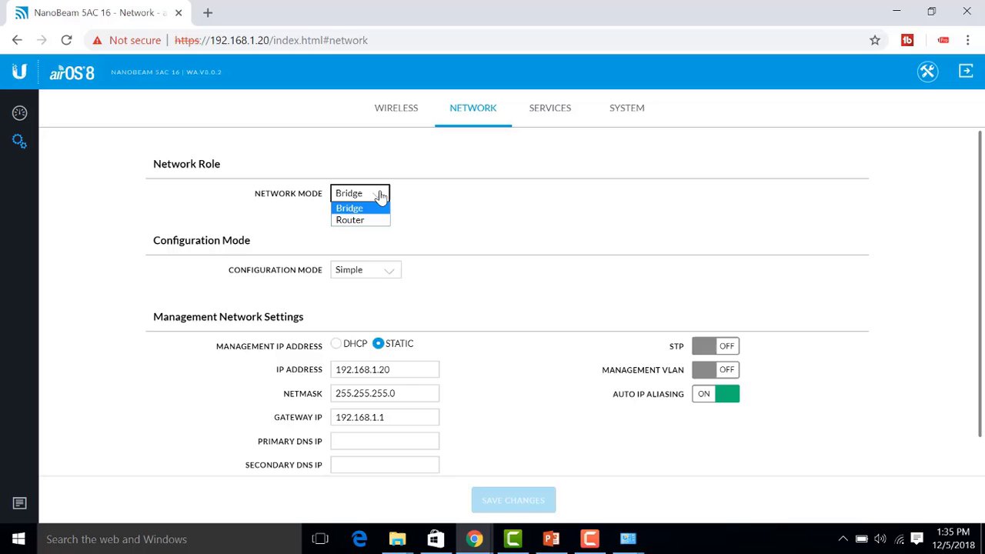
click(379, 194)
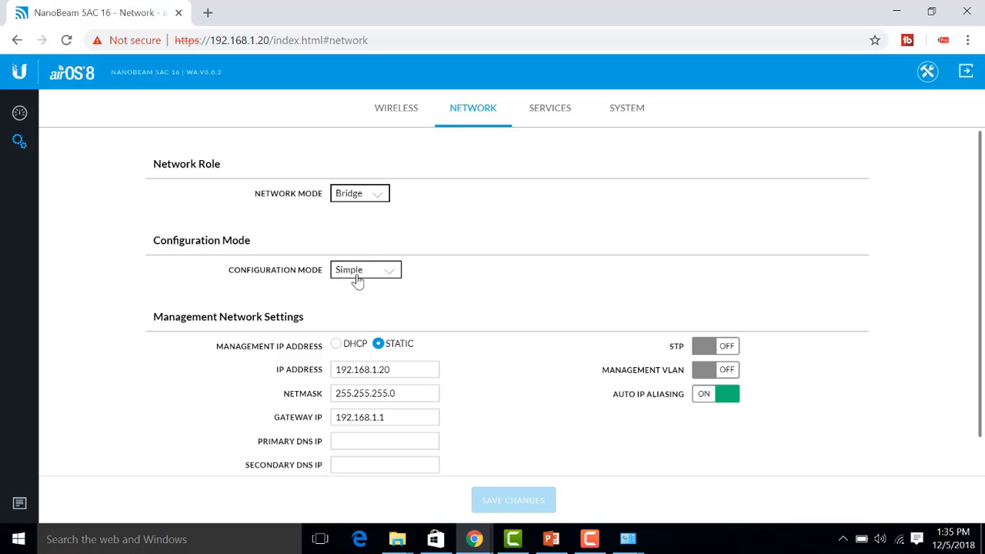
click(385, 274)
click(381, 283)
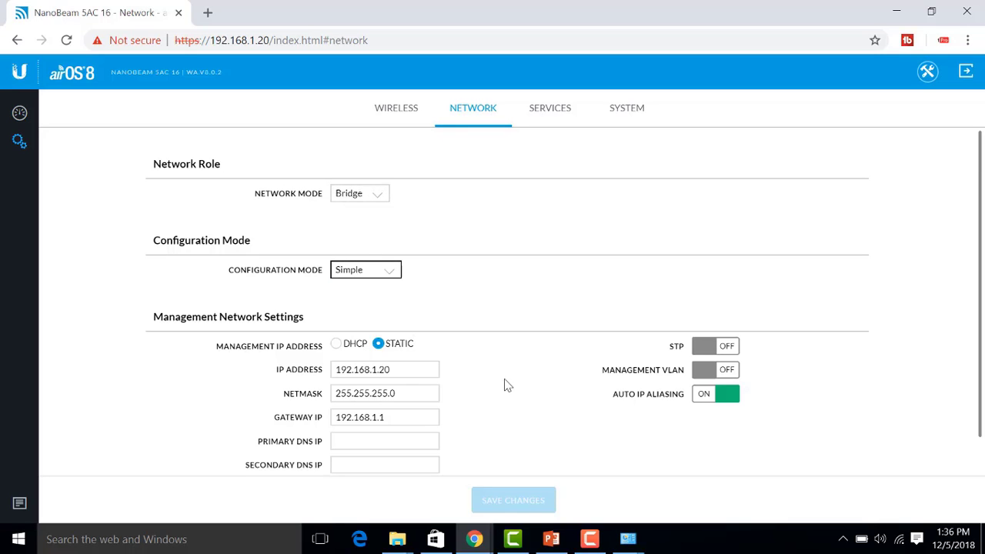
scroll(504, 385, down, 1)
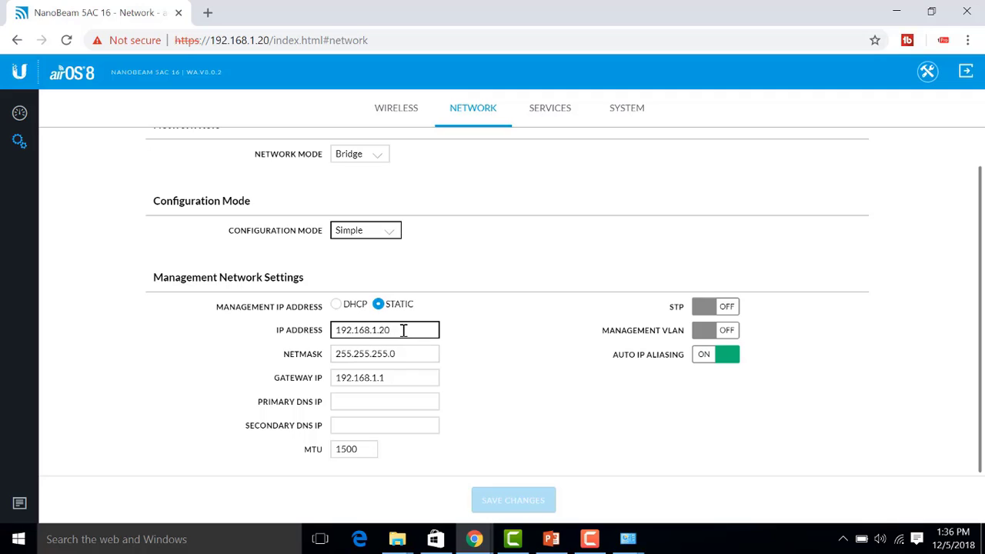
drag(404, 330, 335, 328)
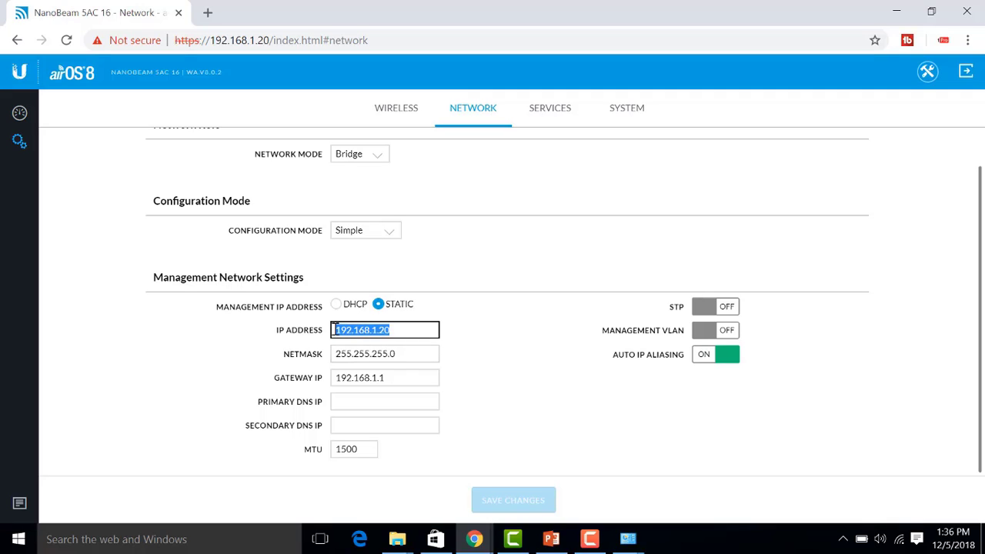
click(412, 330)
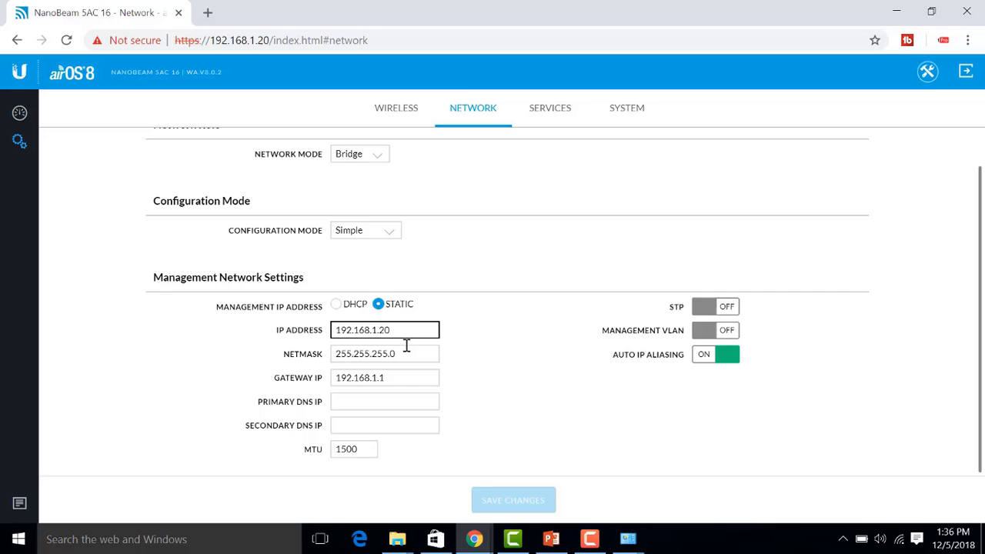
scroll(495, 411, up, 1)
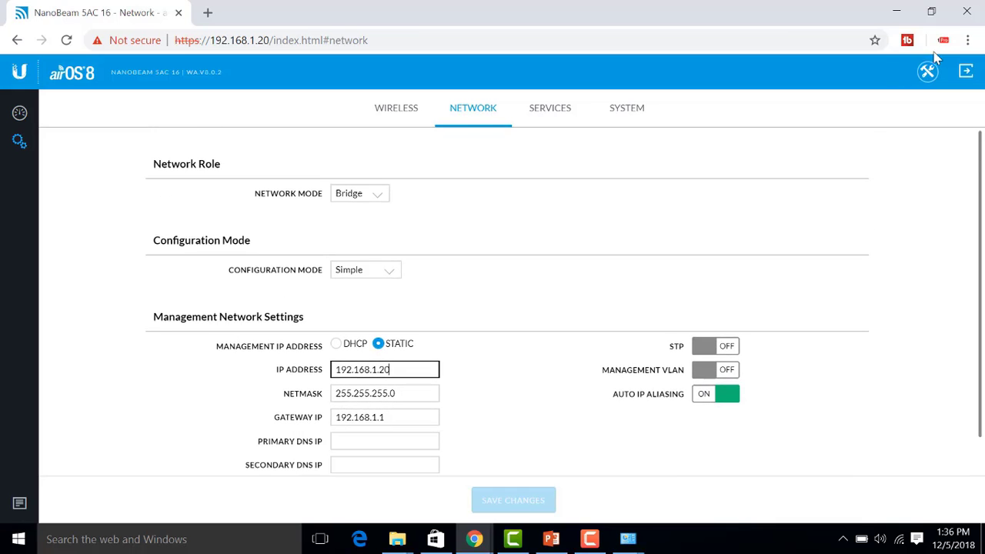
- Reload 192.168.1.20, get past the certificate warning, and sign in again
click(19, 112)
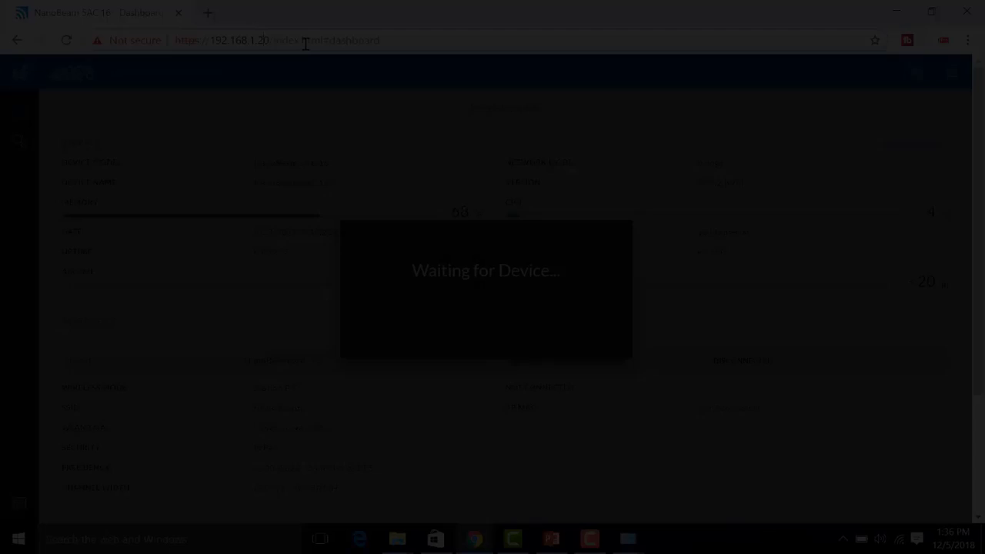
drag(265, 40, 418, 46)
key(BackSpace)
key(BackSpace)
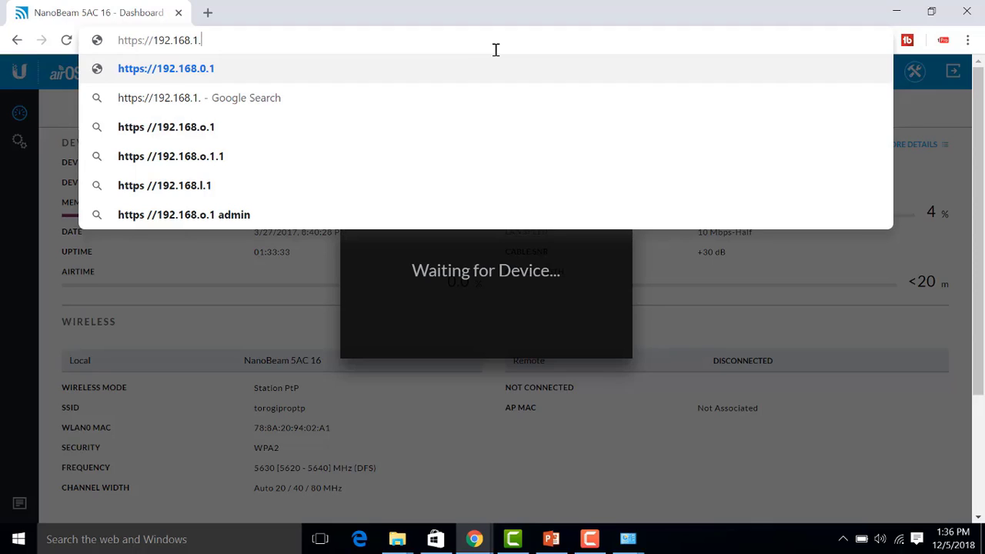
text(20)
key(Return)
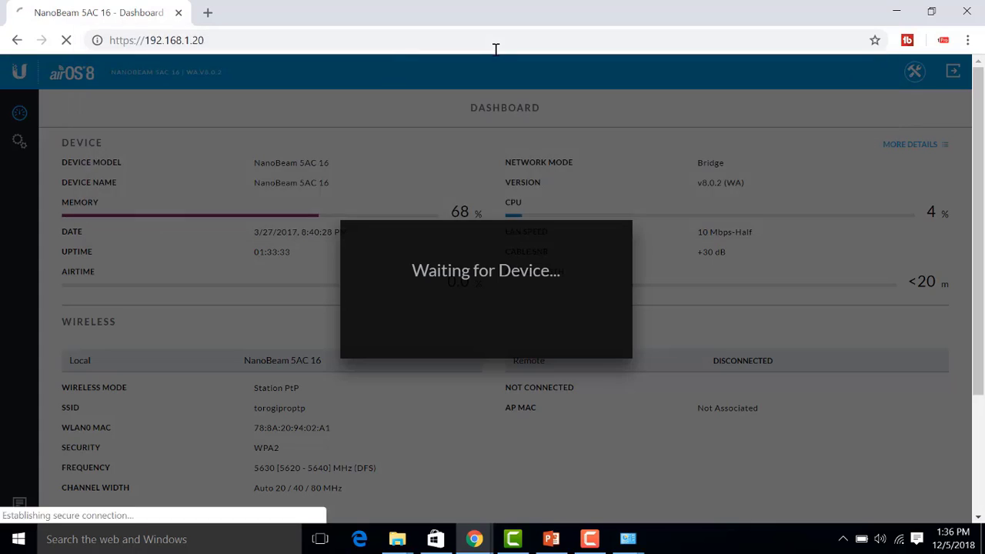
click(306, 427)
scroll(314, 435, down, 1)
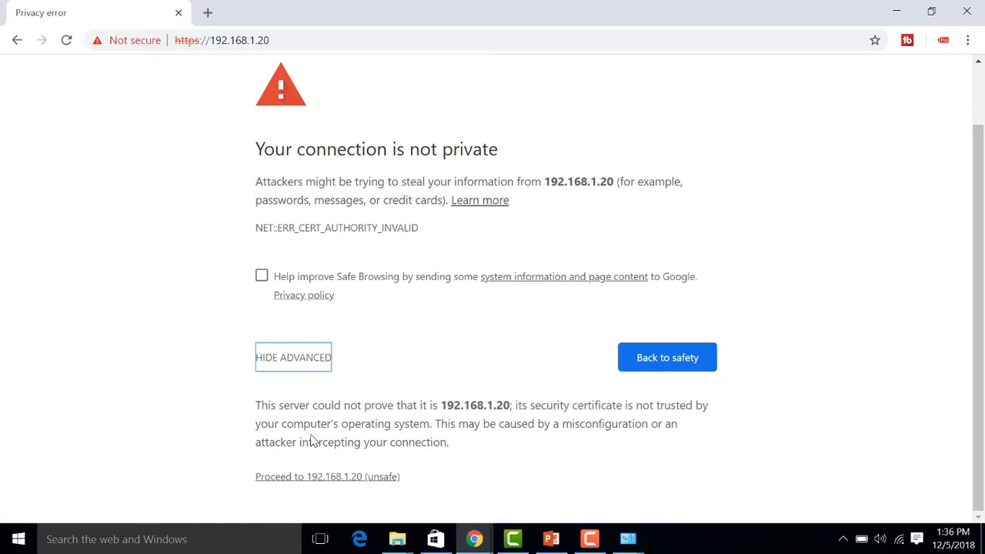
click(322, 478)
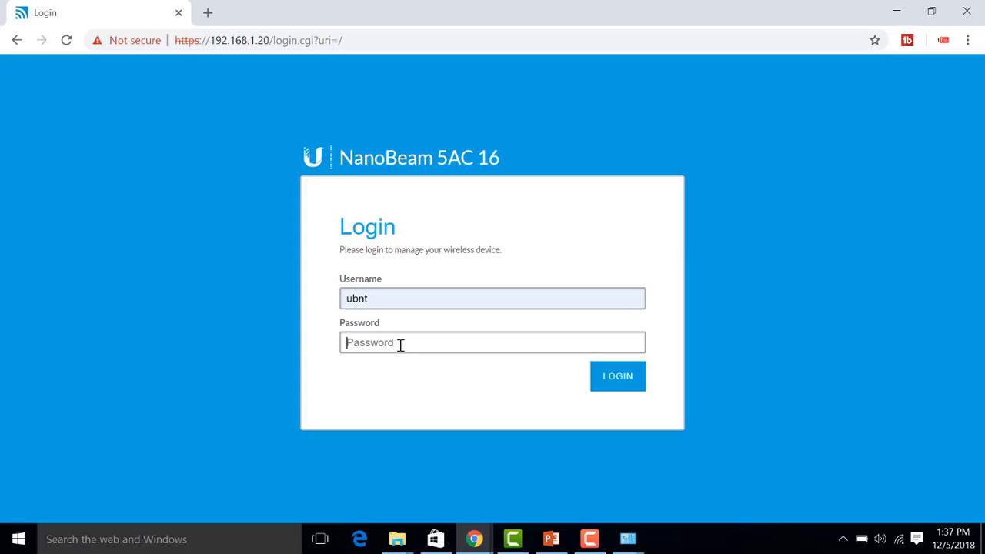
click(400, 345)
text(u)
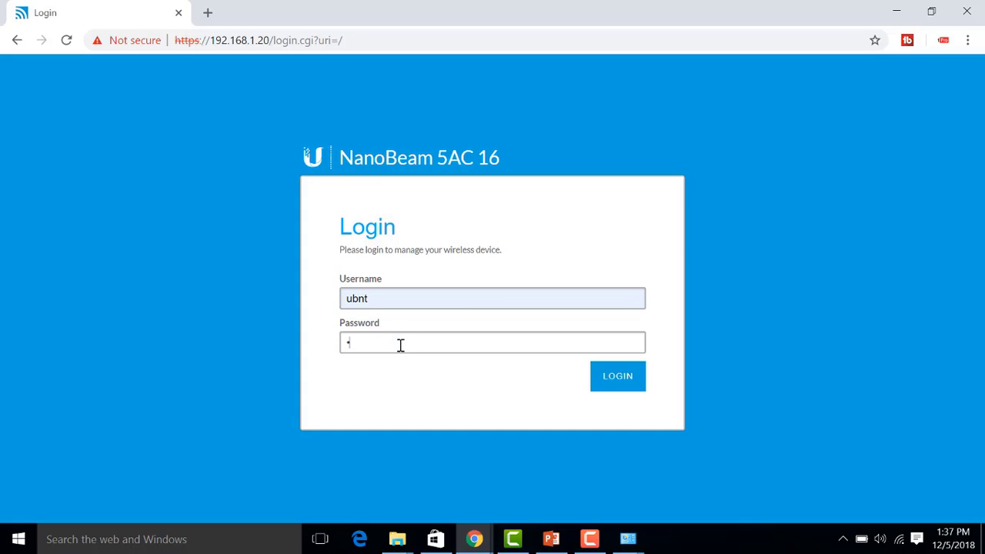
key(Return)
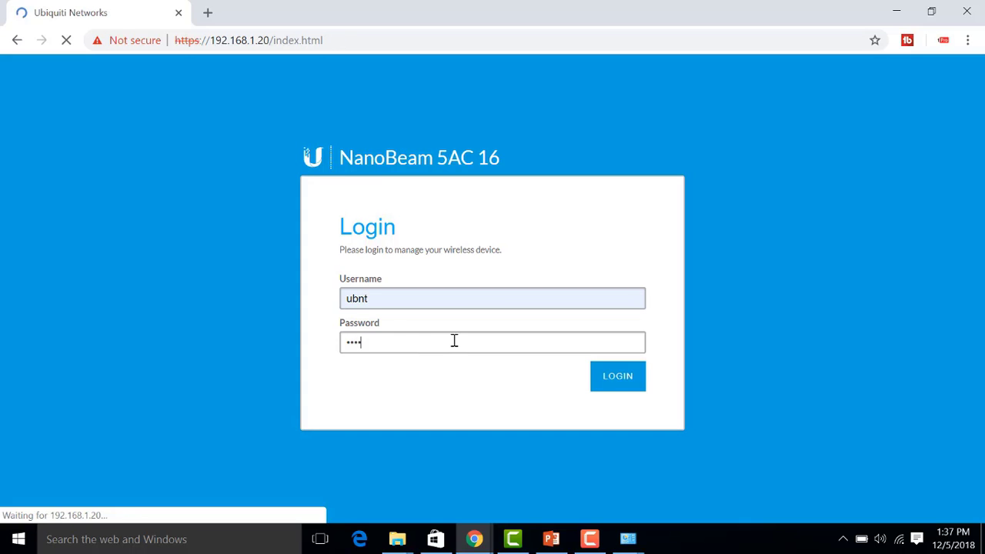
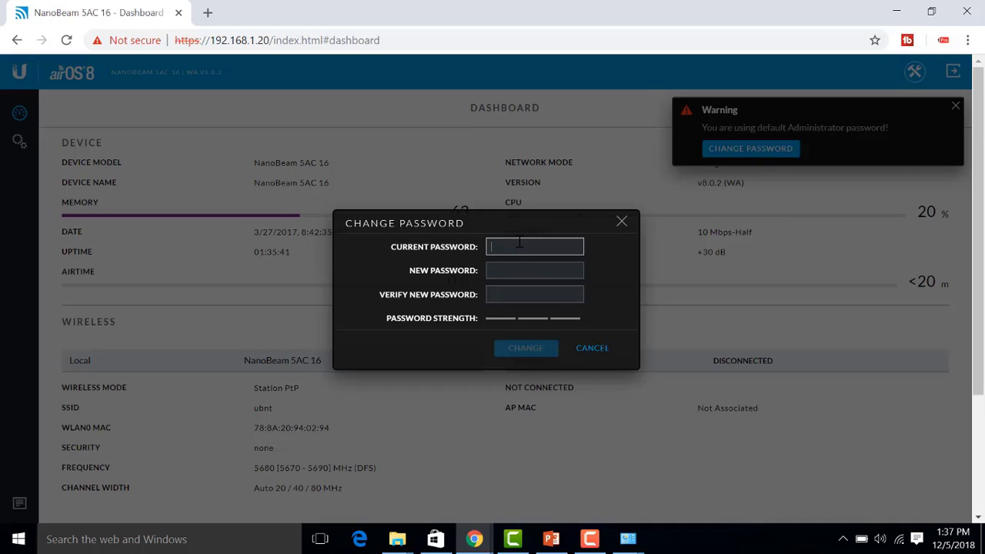
- Replace the default administrator password, entering the new password twice
click(539, 271)
text(***************)
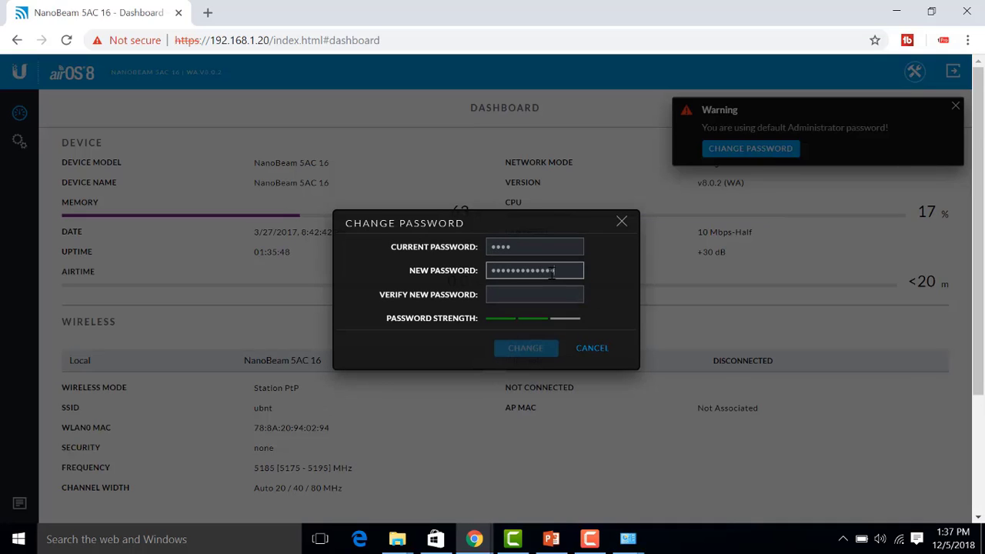
click(524, 292)
text(***************)
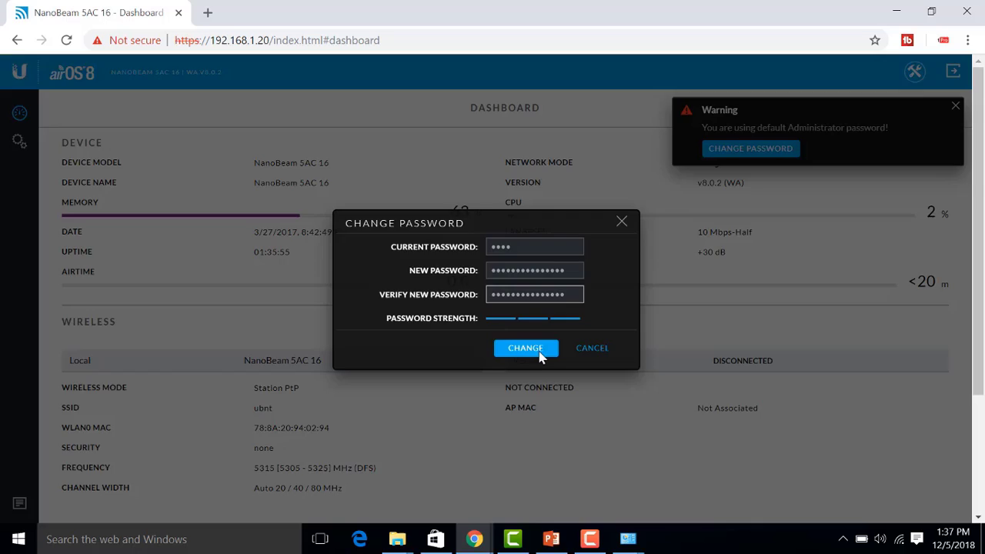
click(513, 347)
- In Network settings, change the management IP address to 192.168.1.30 and save
scroll(484, 226, down, 3)
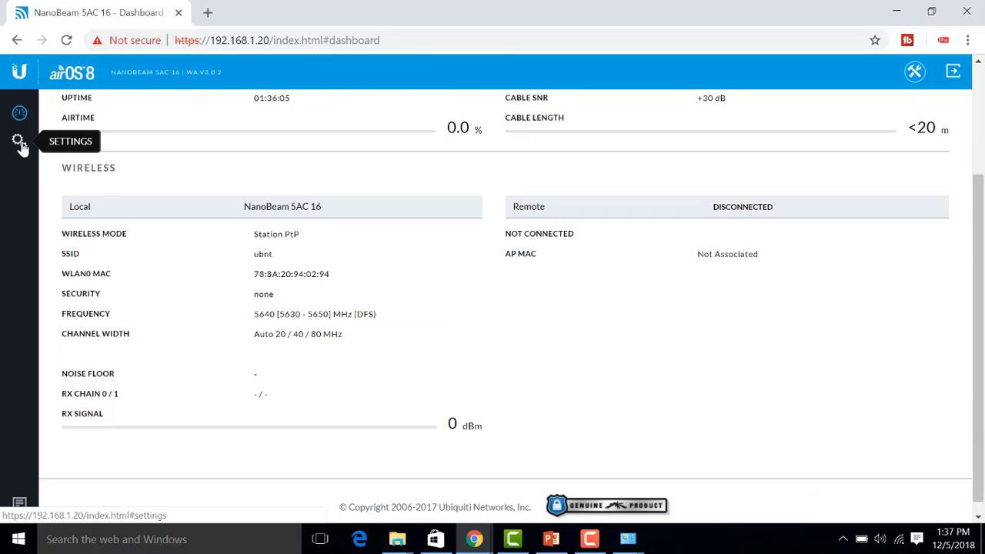
click(19, 142)
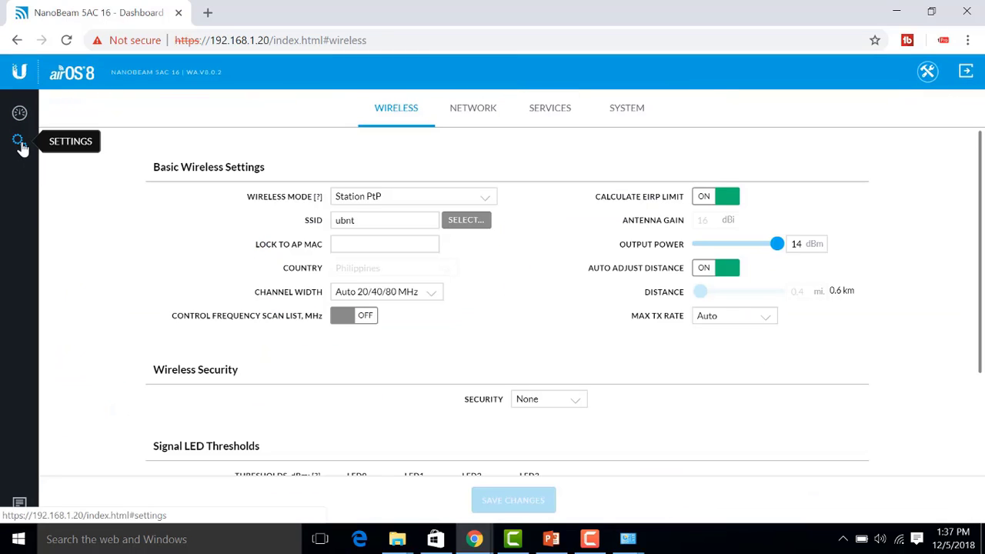
click(487, 114)
scroll(397, 308, down, 1)
click(400, 330)
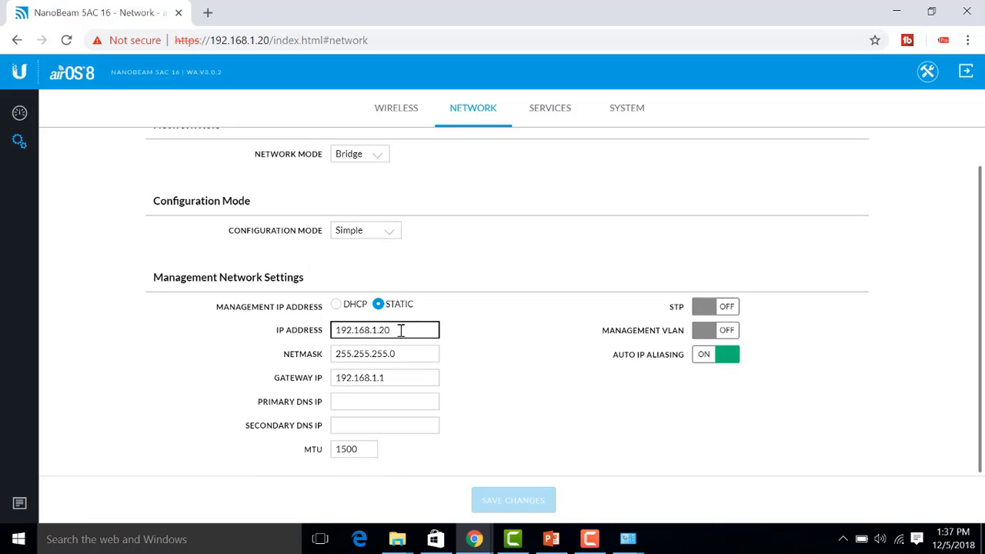
key(BackSpace)
key(BackSpace)
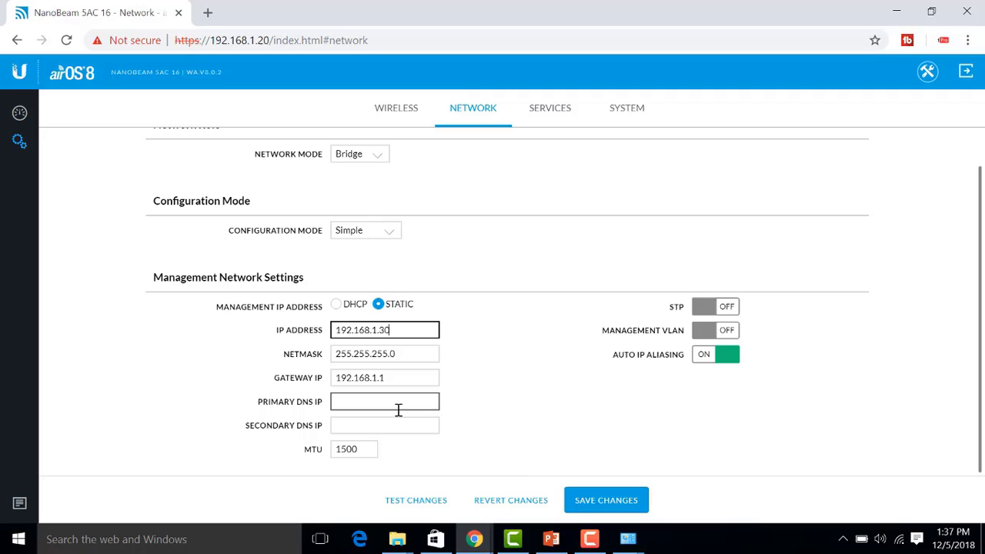
click(612, 501)
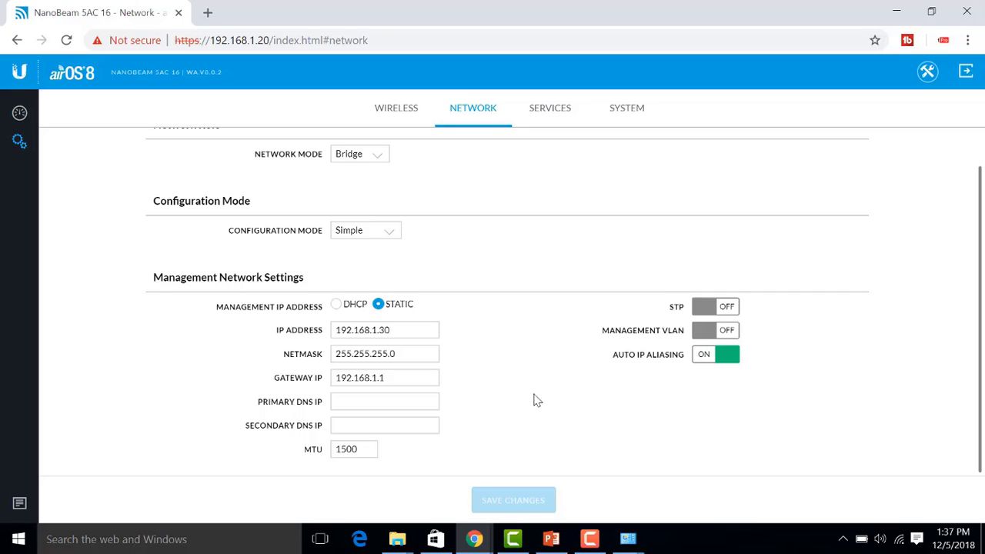
scroll(483, 200, up, 1)
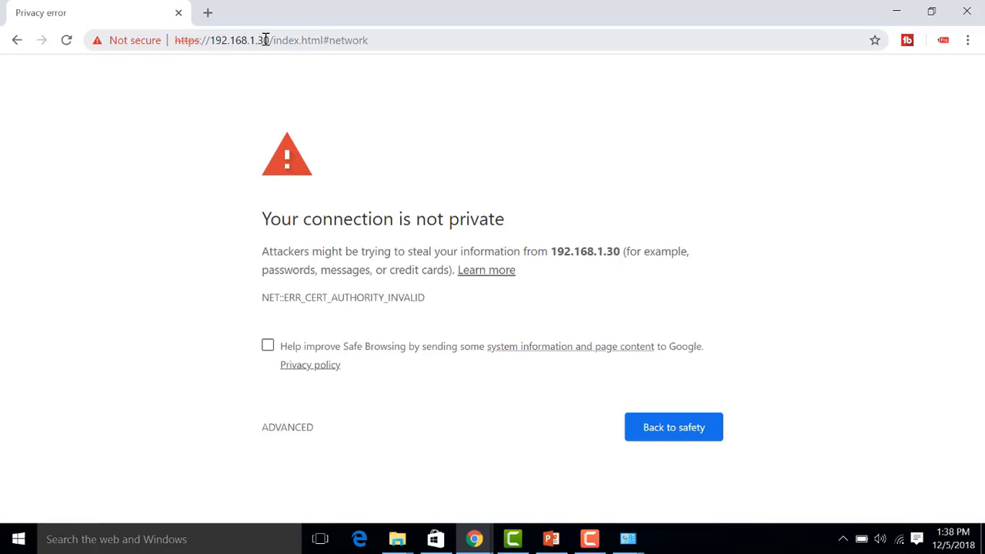
- Open 192.168.1.30 past the certificate warning and sign in with the radio's credentials
drag(259, 40, 276, 41)
click(409, 407)
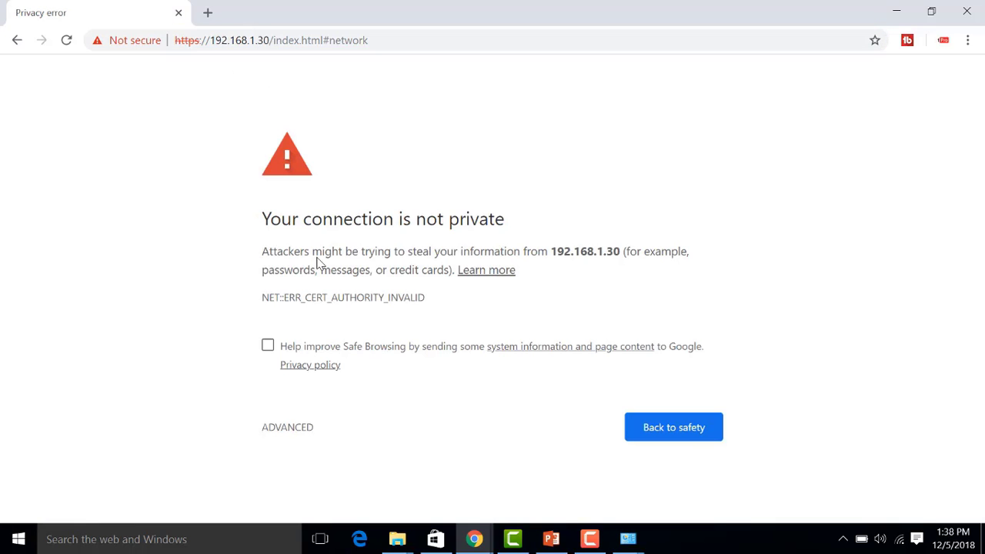
click(297, 424)
scroll(323, 420, down, 1)
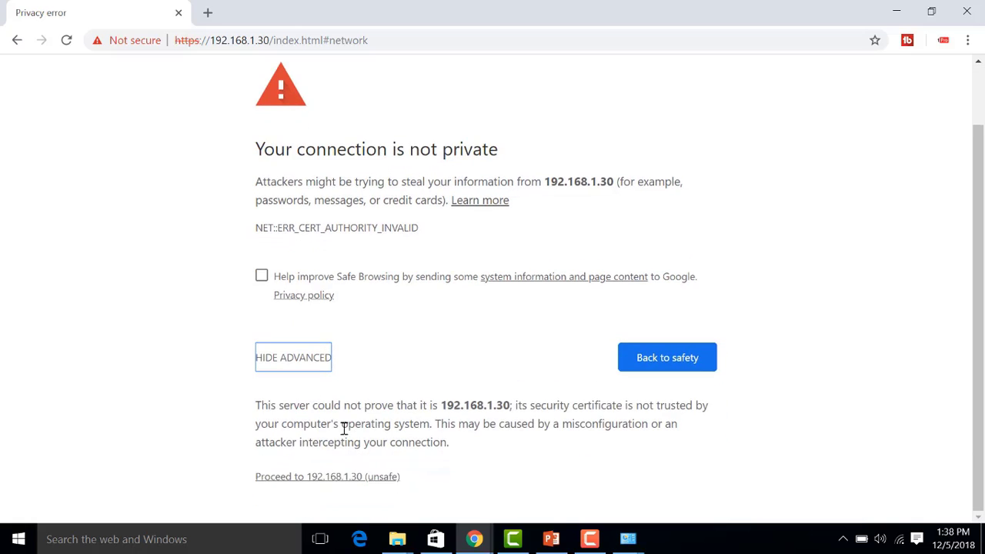
click(336, 477)
text(ubnt)
key(Tab)
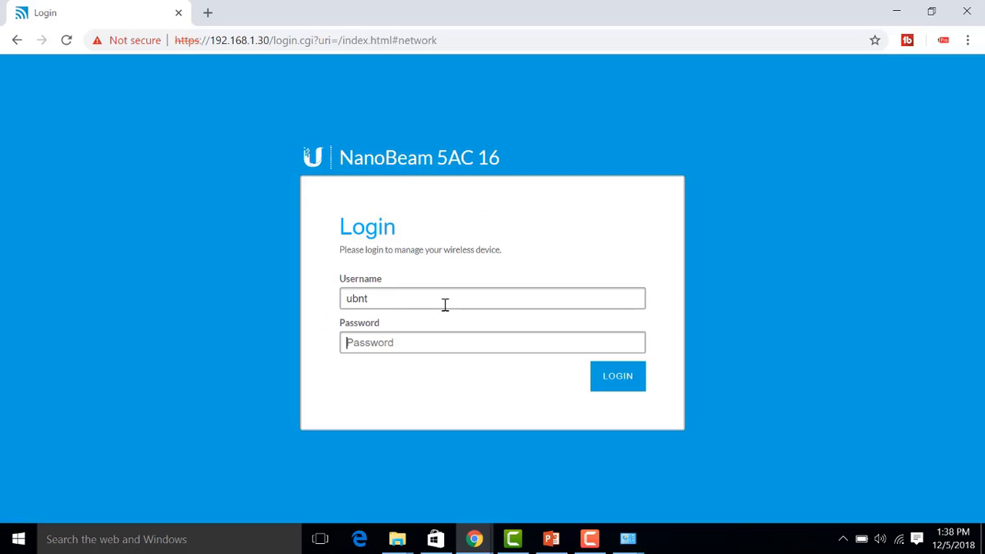
text(u****)
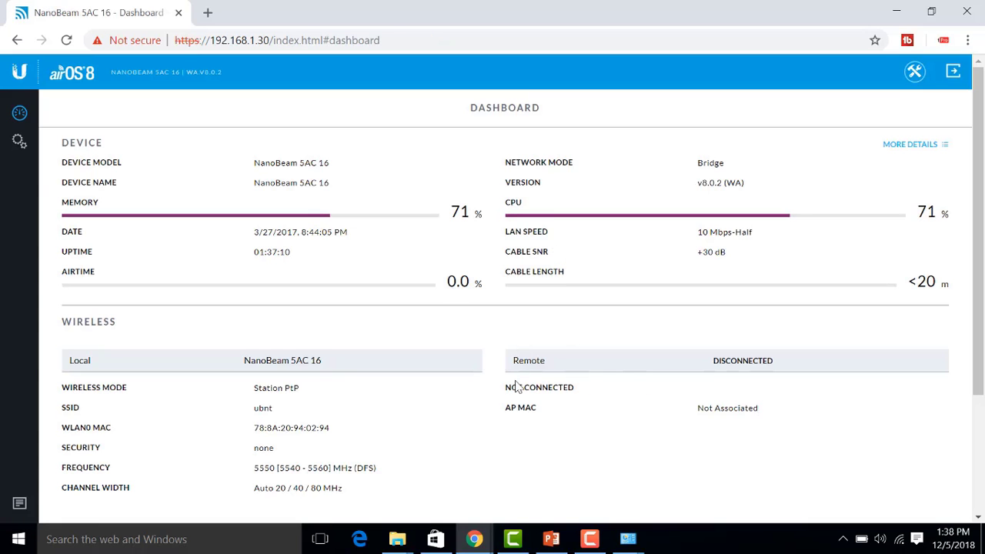
- Review the dashboard showing the remote link still disconnected
drag(515, 384, 526, 414)
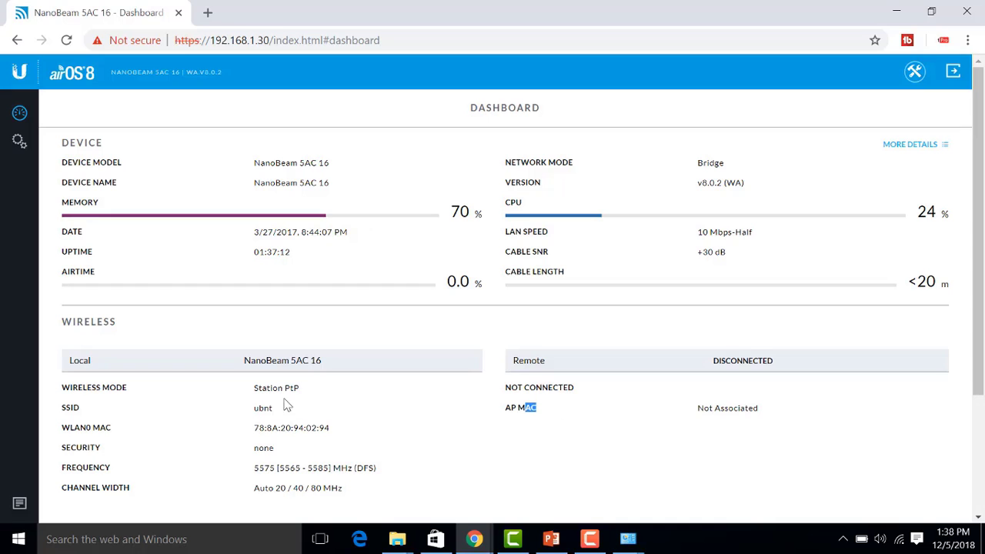
drag(262, 388, 374, 409)
scroll(278, 354, down, 3)
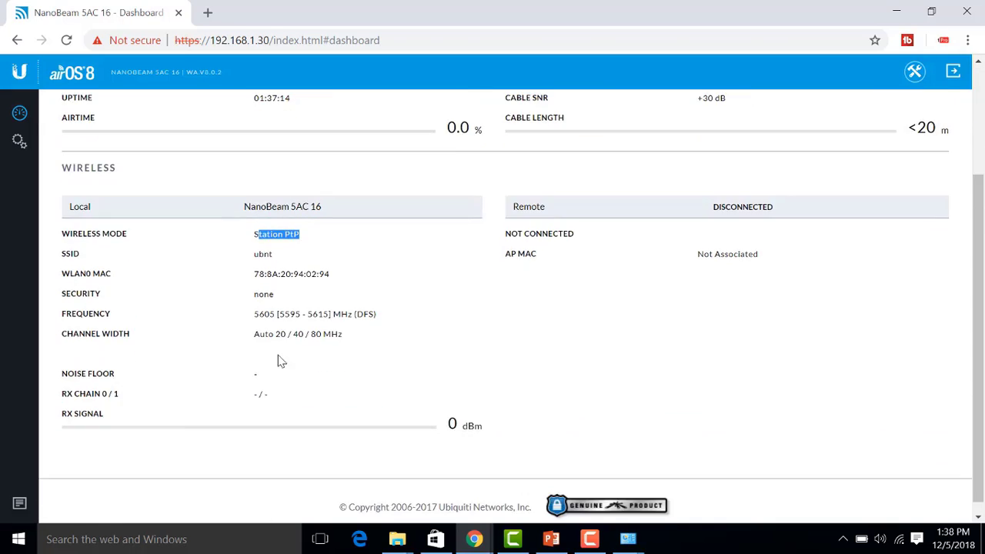
scroll(281, 361, up, 3)
- Set the wireless mode to Access Point PtP and change the SSID to torogiproptp
click(20, 141)
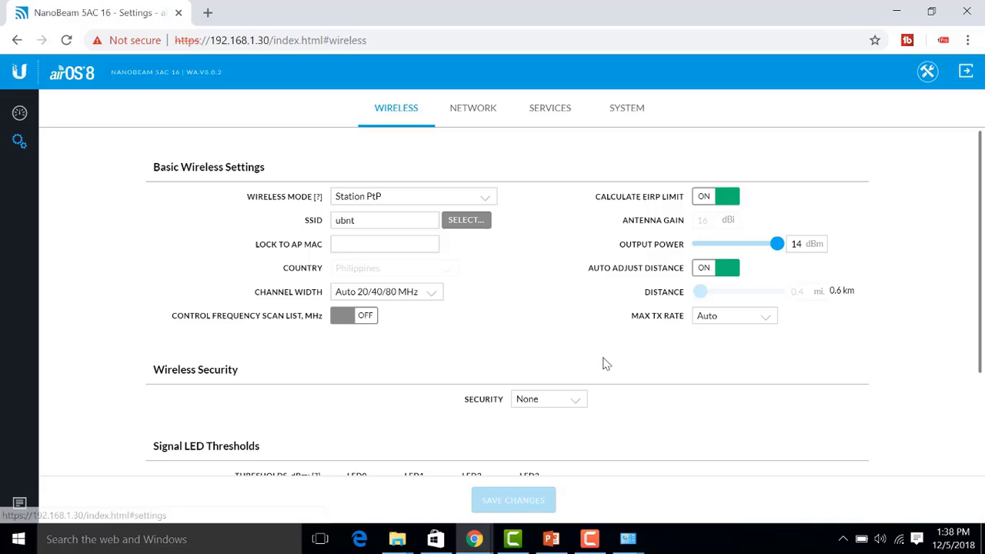
click(401, 198)
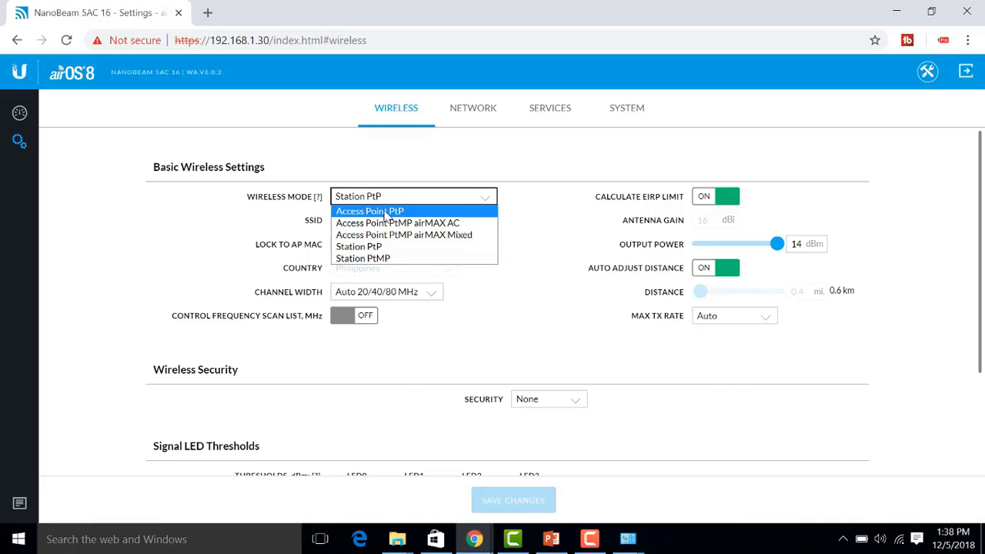
click(387, 212)
key(Tab)
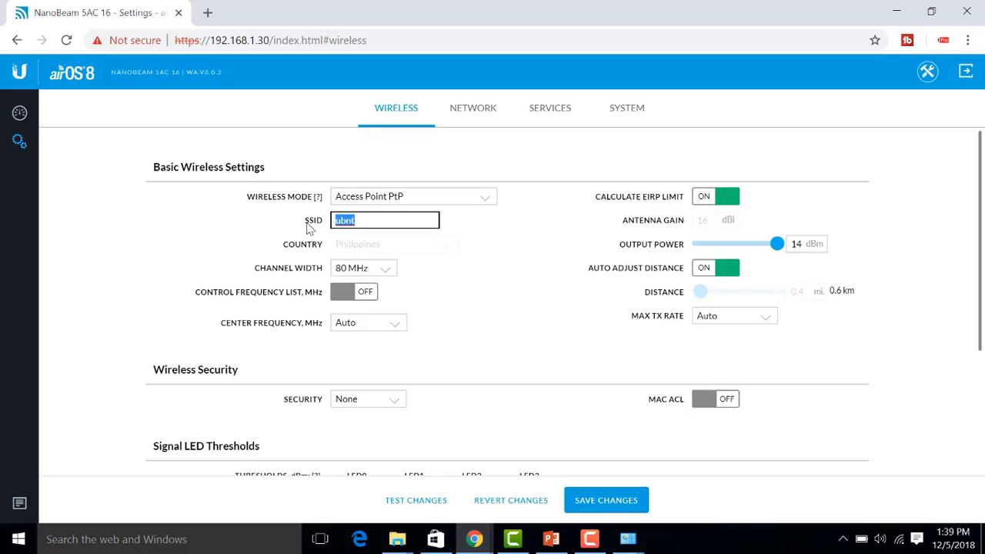
text(torogipro)
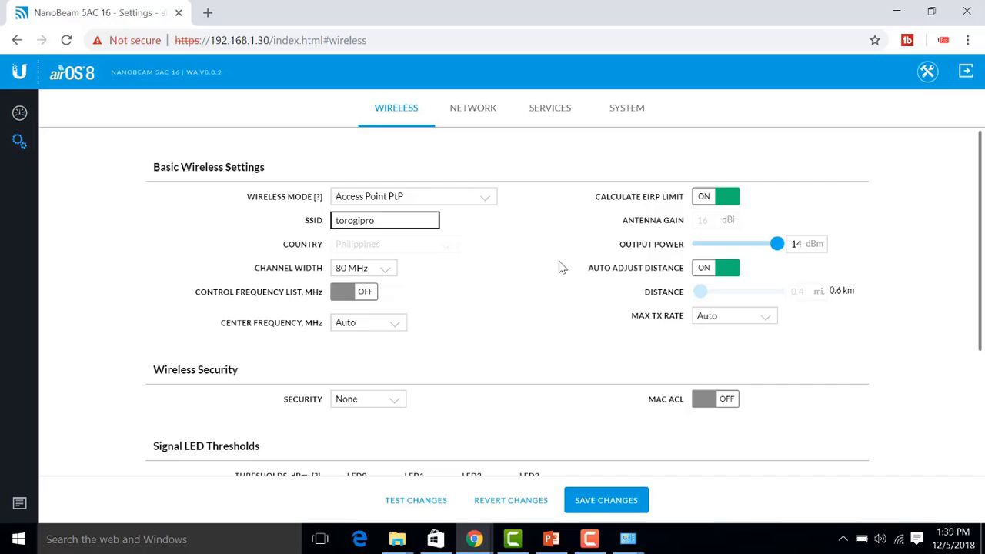
- Choose WPA2-AES security, enter a valid preshared key, and save the wireless settings
scroll(385, 264, down, 2)
click(369, 231)
click(385, 262)
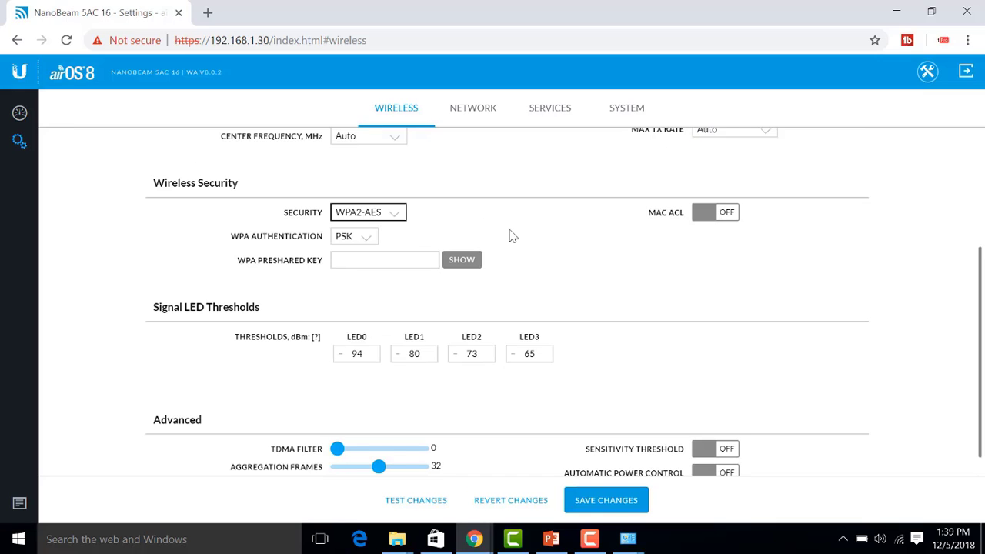
click(349, 260)
text(ubnt)
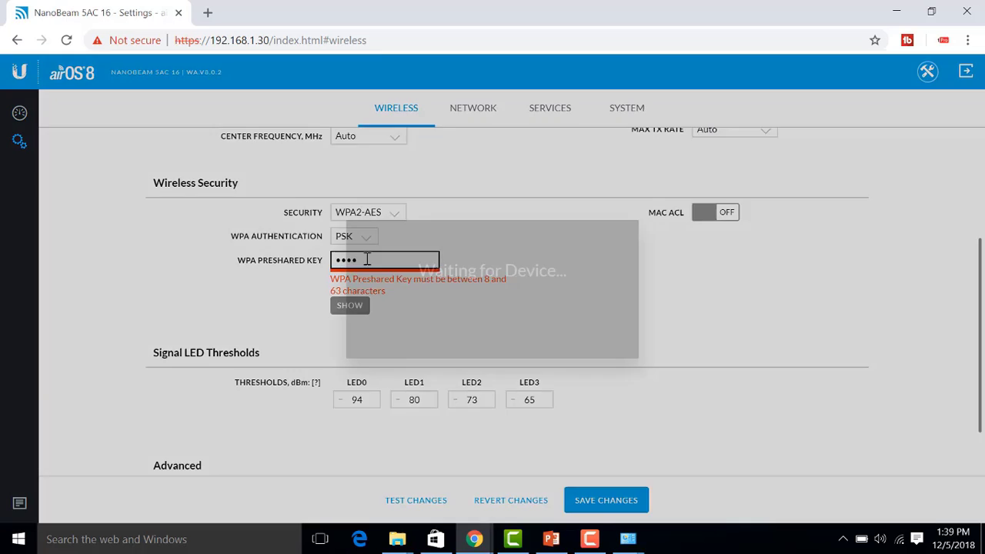
key(BackSpace)
key(BackSpace)
key(BackSpace)
key(BackSpace)
text(•••••••••)
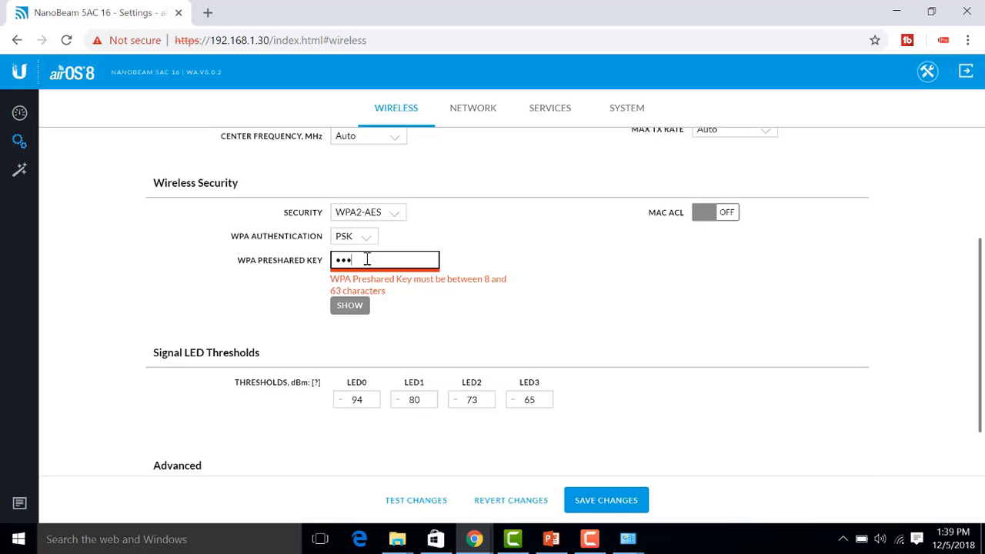
scroll(600, 385, down, 1)
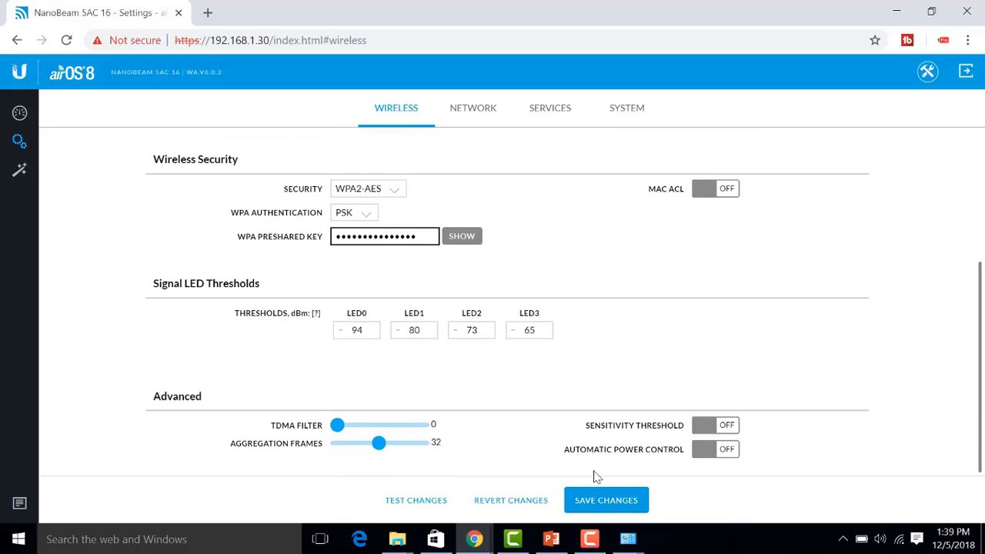
click(600, 500)
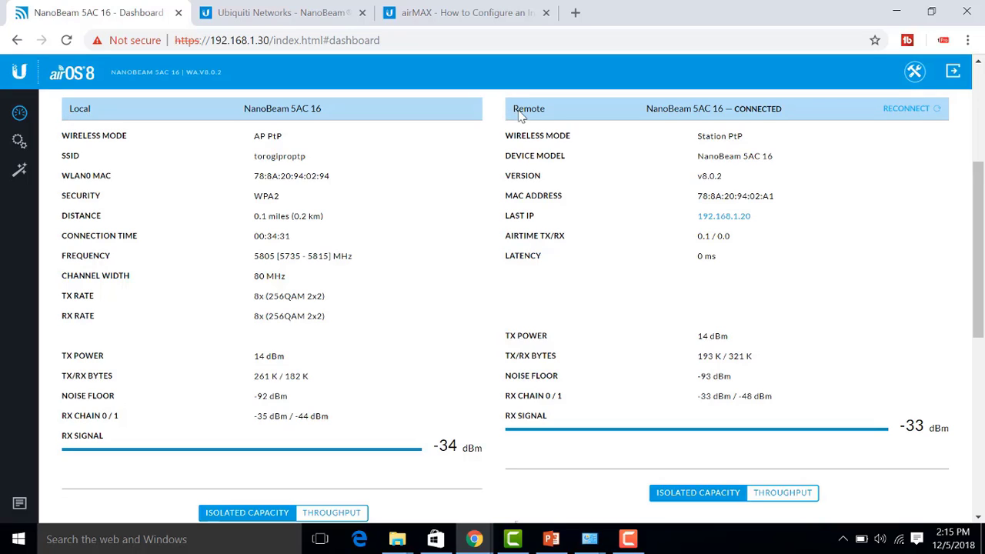
- Check the link: local AP PtP, remote Station PtP, SSID torogiproptp, 0.1 miles distance
drag(251, 137, 285, 134)
drag(697, 135, 751, 136)
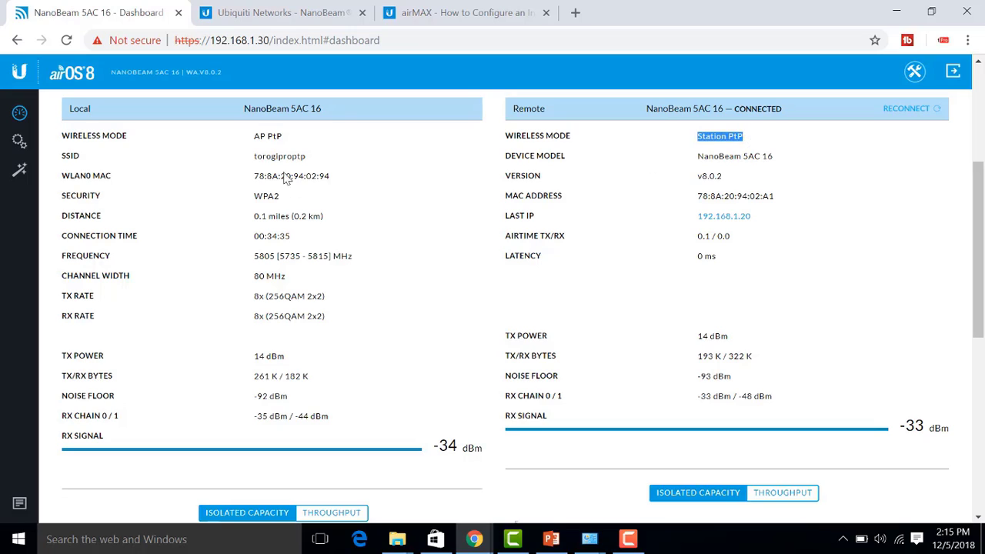
drag(262, 157, 313, 164)
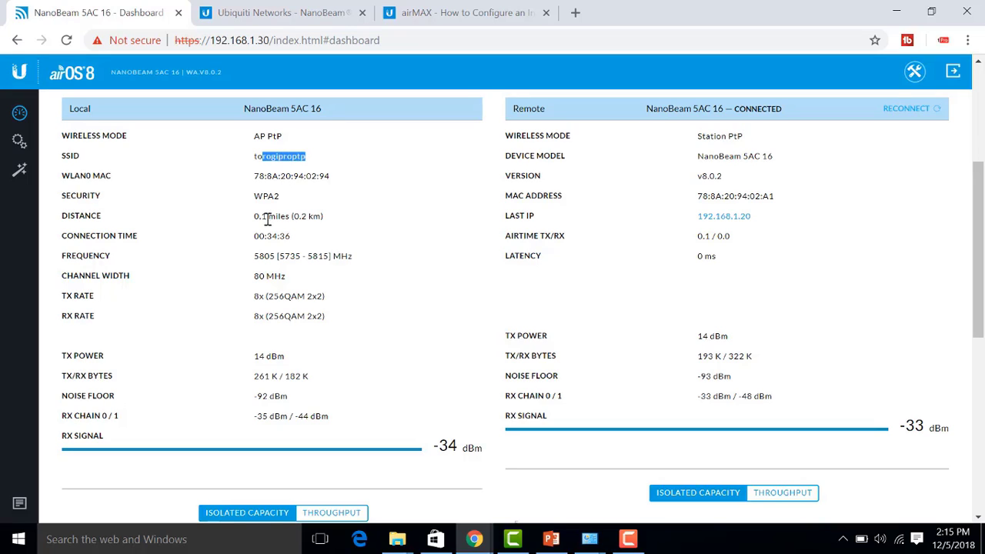
drag(257, 217, 326, 223)
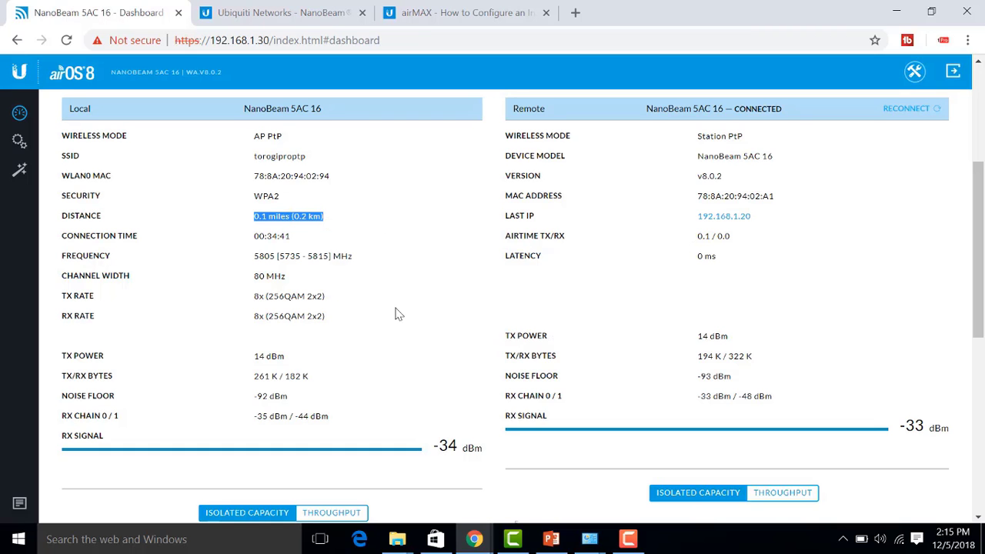
scroll(308, 312, down, 5)
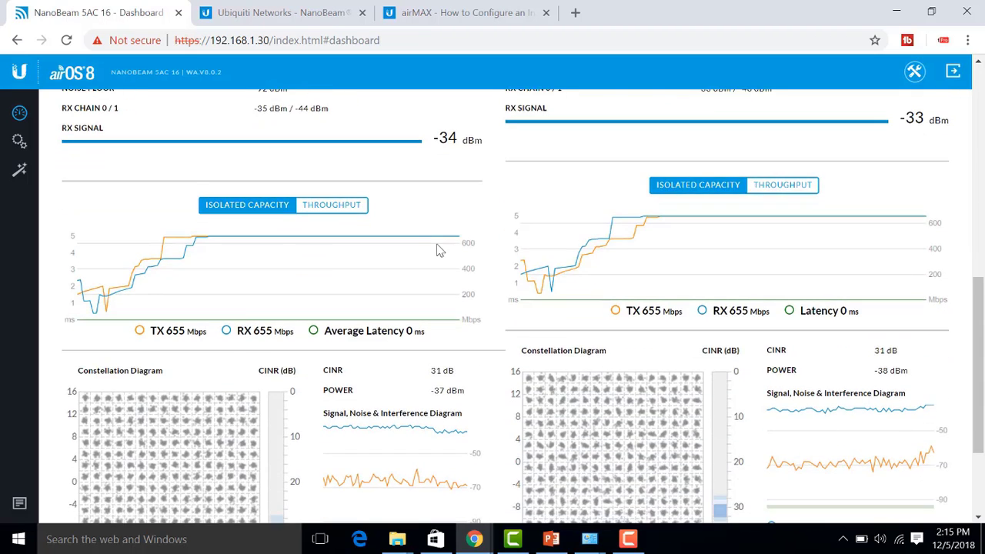
scroll(369, 277, up, 1)
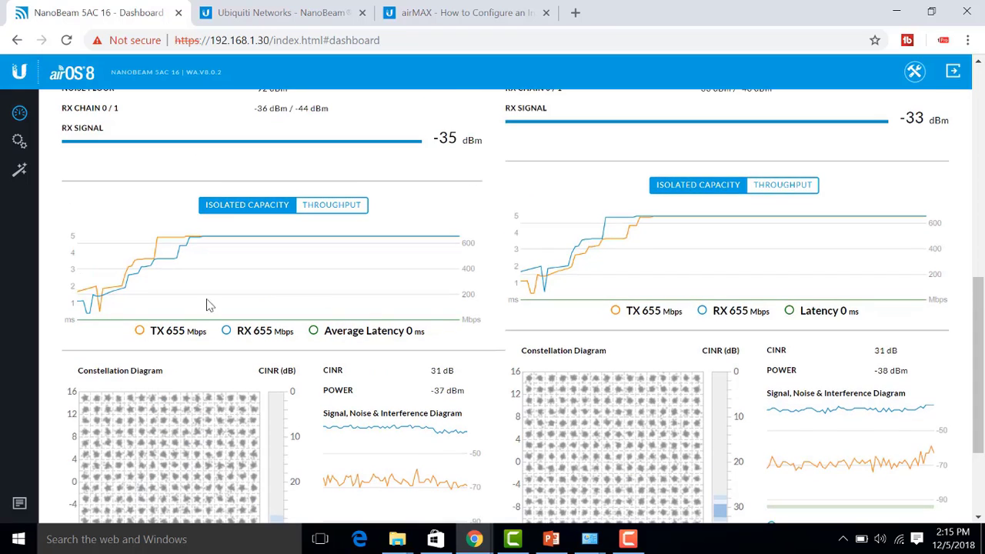
- Review the 655 Mbps capacity figures, then open the Antenna Align Tool
drag(158, 333, 294, 332)
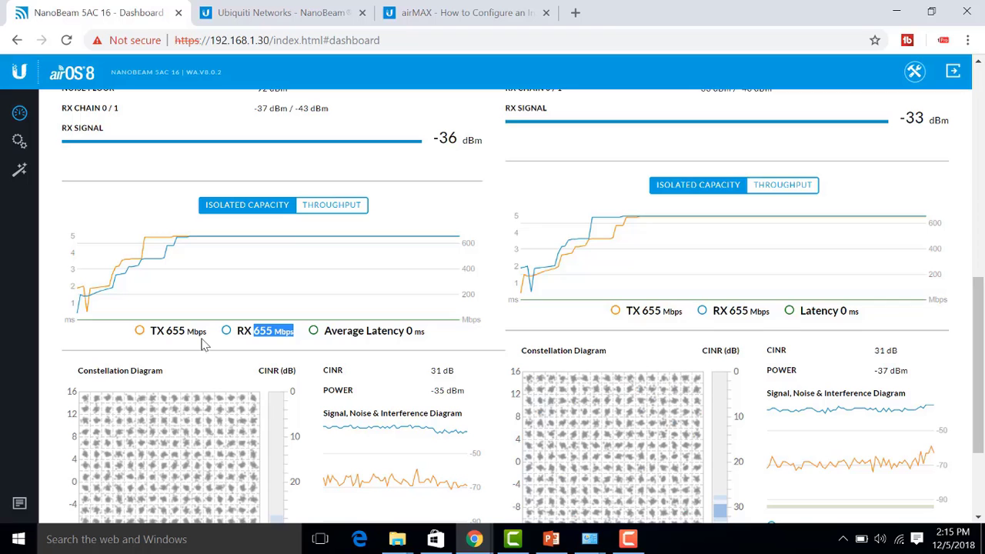
drag(154, 331, 165, 332)
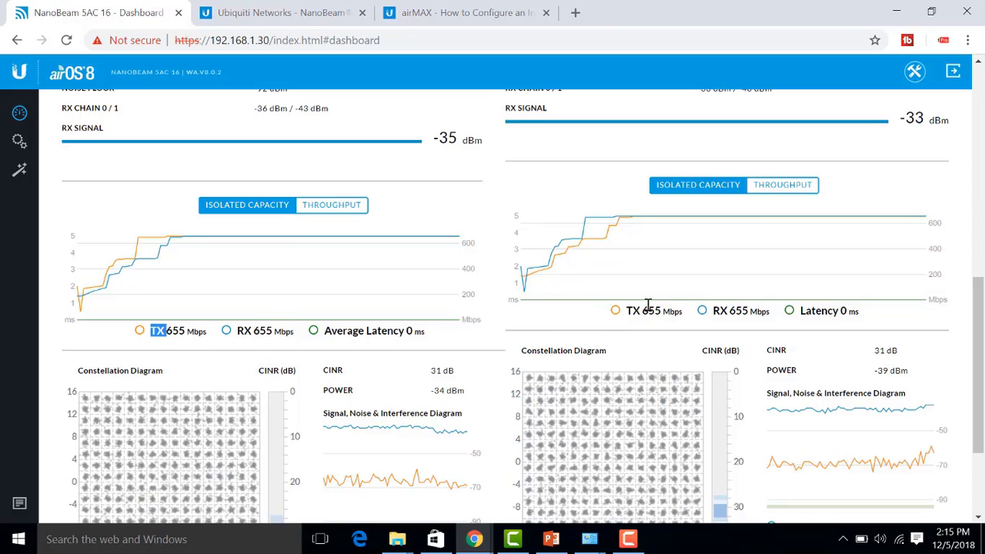
drag(639, 310, 668, 311)
drag(730, 311, 762, 311)
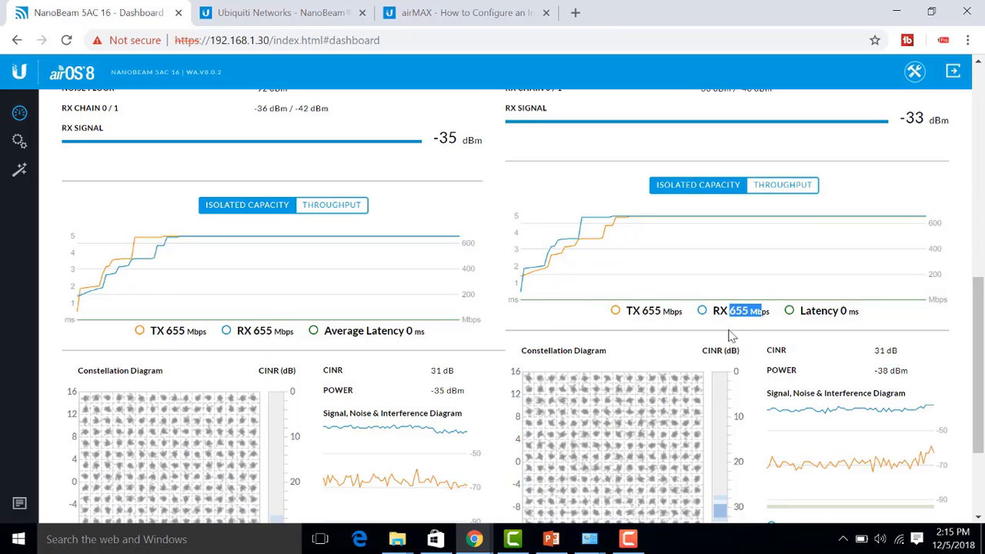
click(722, 341)
scroll(722, 341, down, 1)
scroll(721, 341, down, 2)
scroll(722, 347, up, 5)
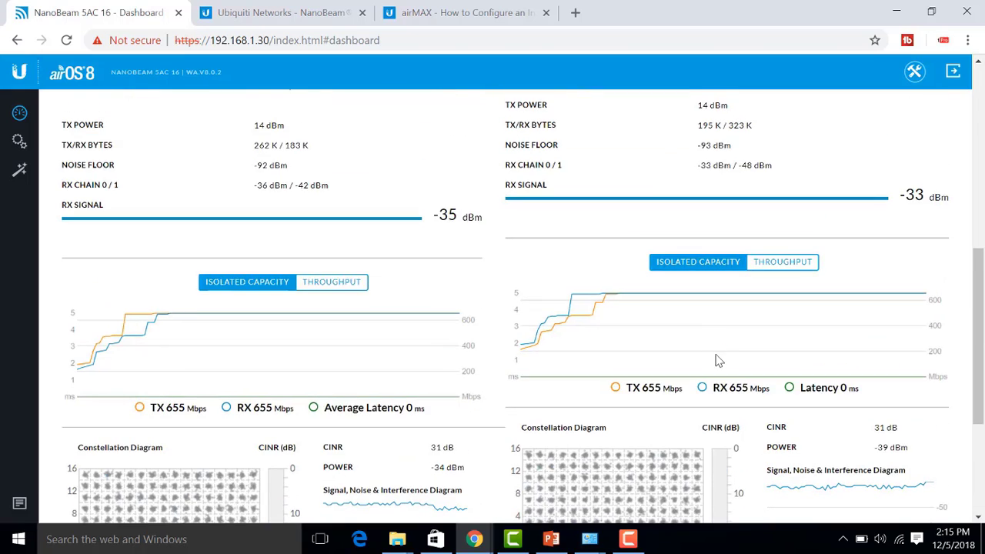
scroll(722, 351, up, 5)
click(914, 71)
click(878, 103)
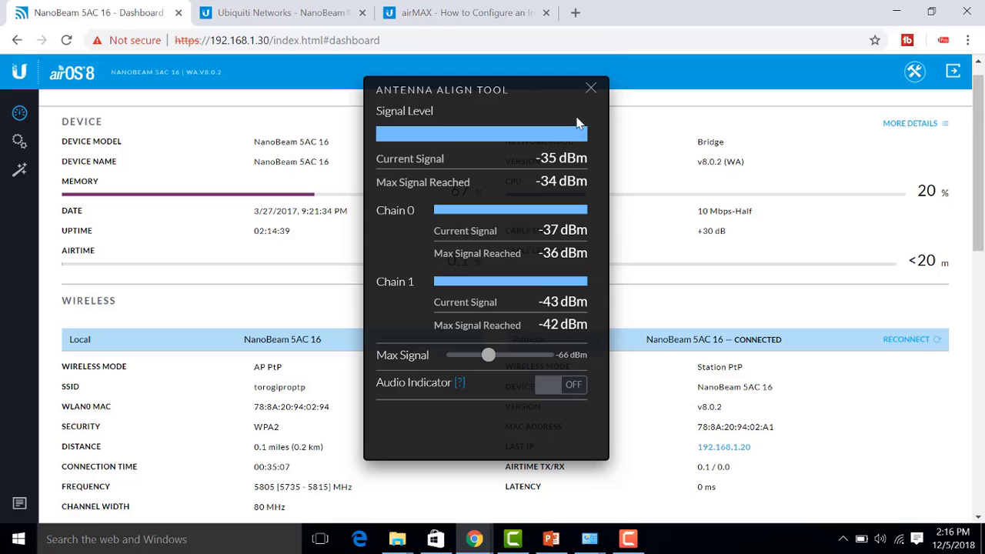
- Close the alignment tool, then open and close Site Survey and Speed Test
click(591, 89)
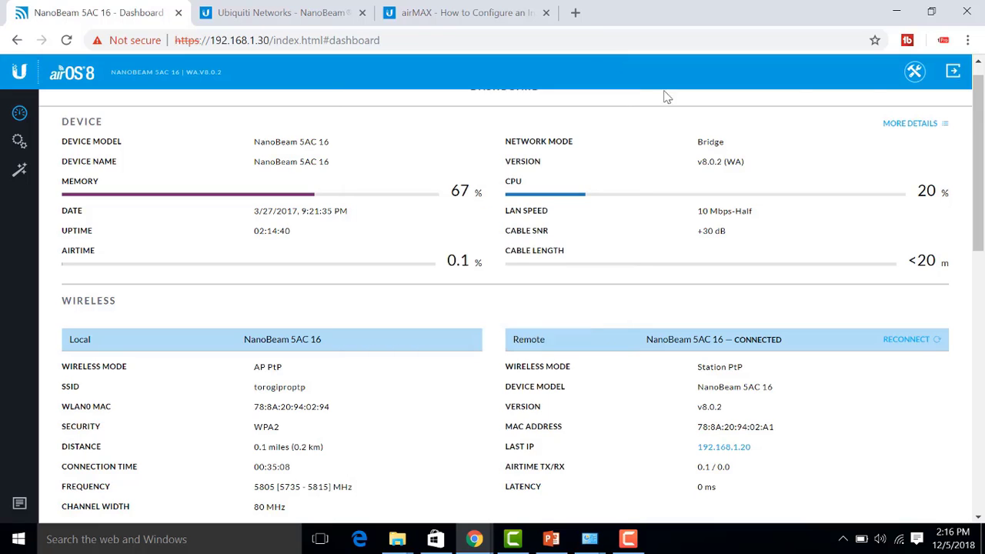
click(915, 71)
click(734, 201)
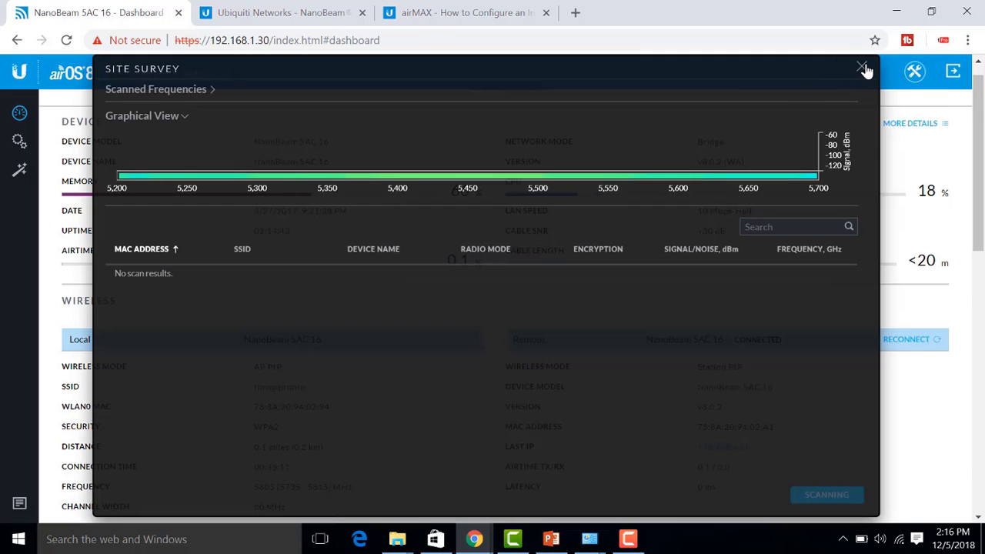
click(865, 68)
click(915, 71)
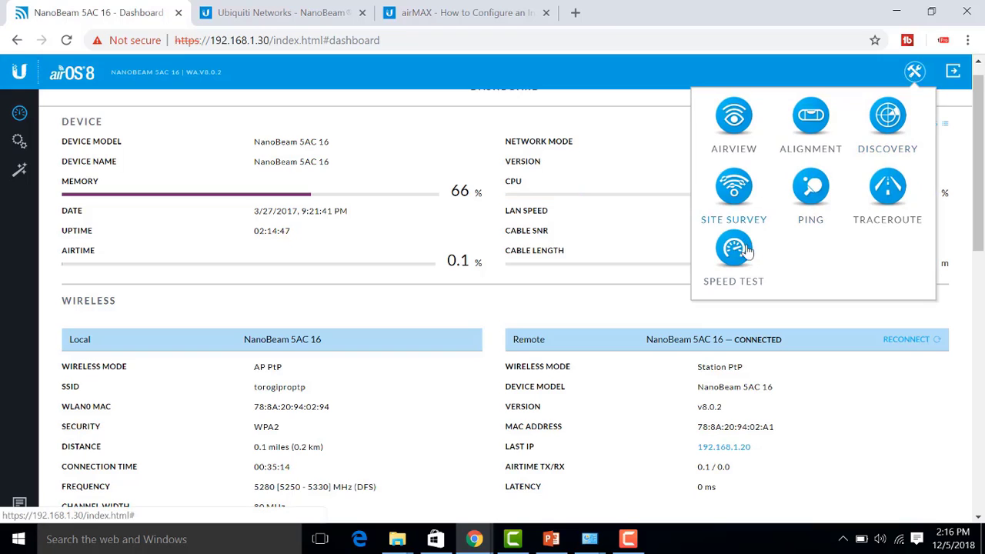
click(735, 250)
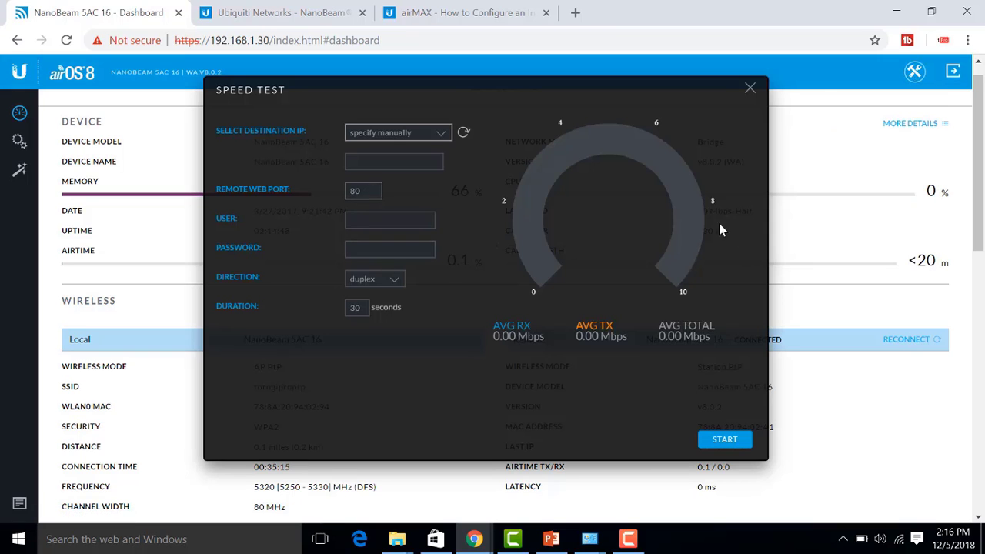
click(750, 88)
- Run Discovery to see the two radios, close it, and reopen the tools list
click(914, 72)
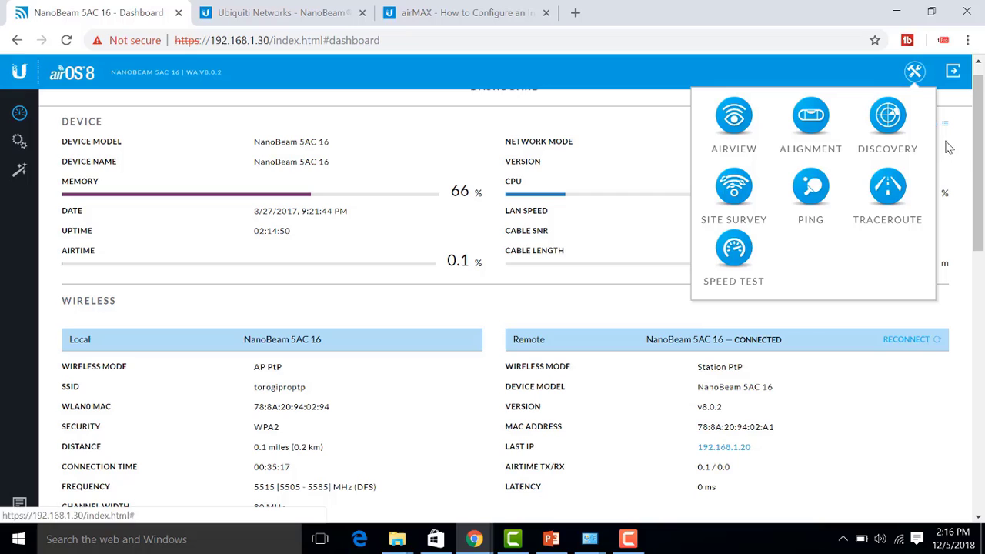
click(887, 123)
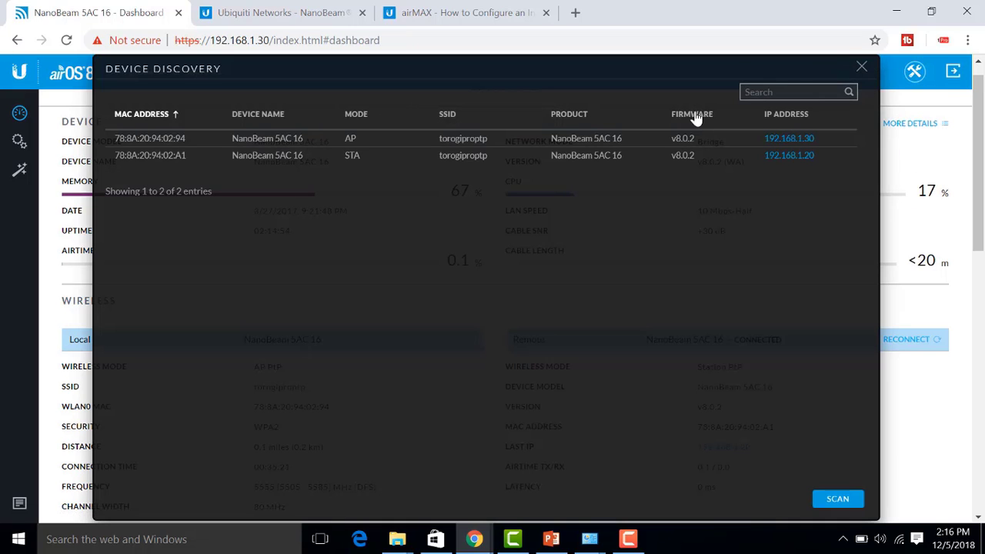
drag(168, 138, 713, 157)
click(835, 152)
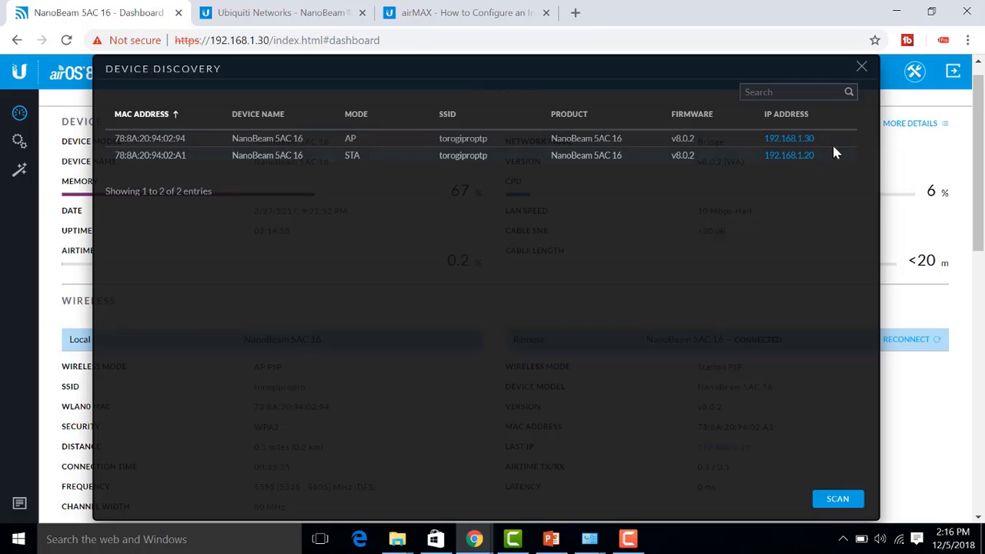
click(862, 68)
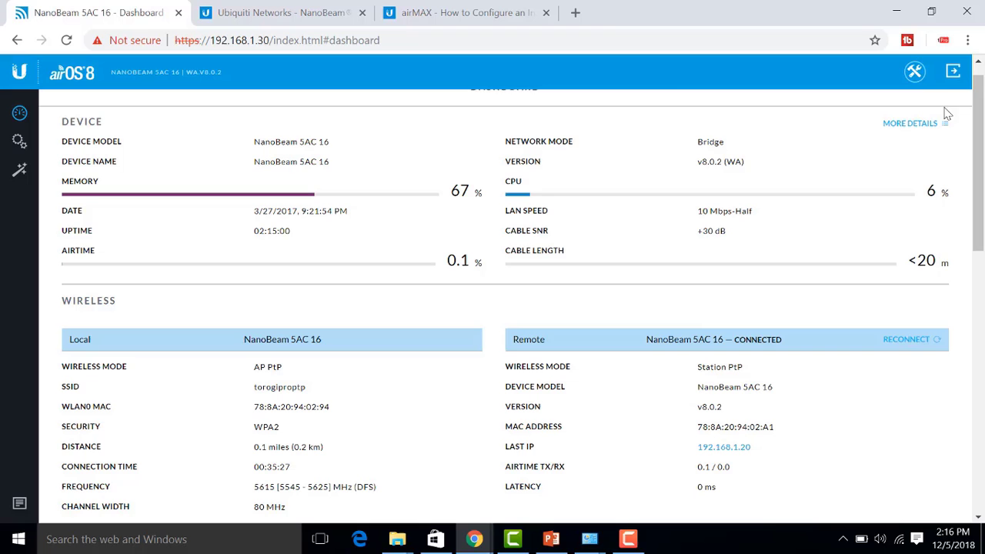
click(918, 76)
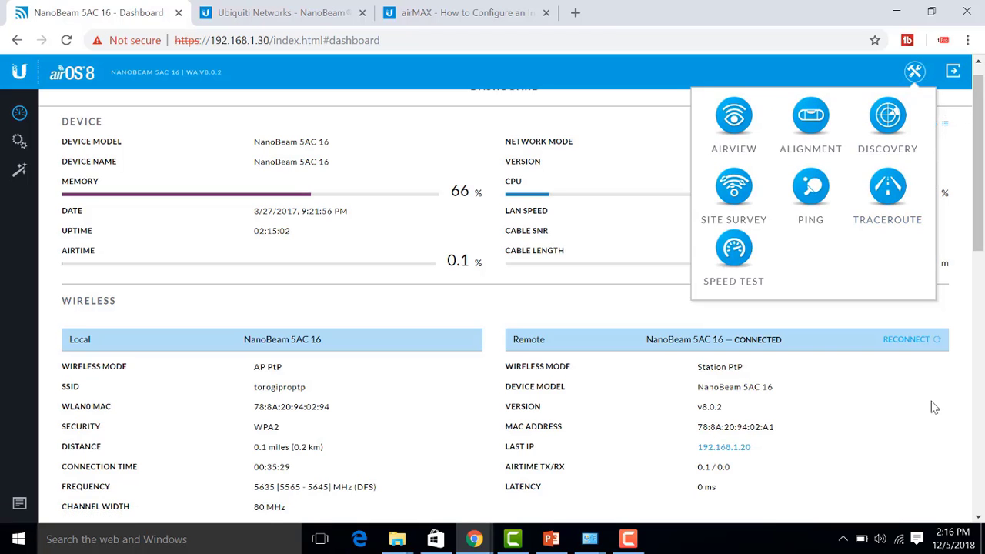